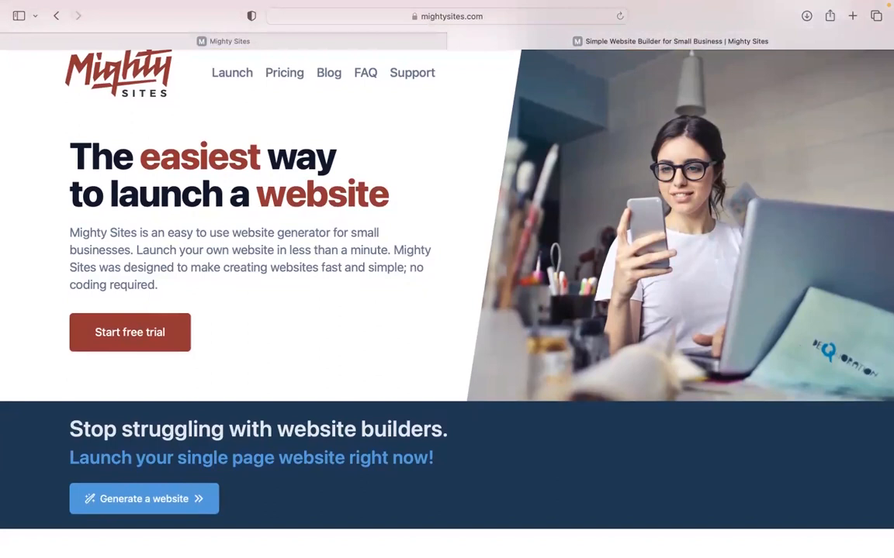
# Scroll through the mightysites.com homepage, then switch to the Mighty Sites builder tab.
pyautogui.scroll(-1, 446, 279)
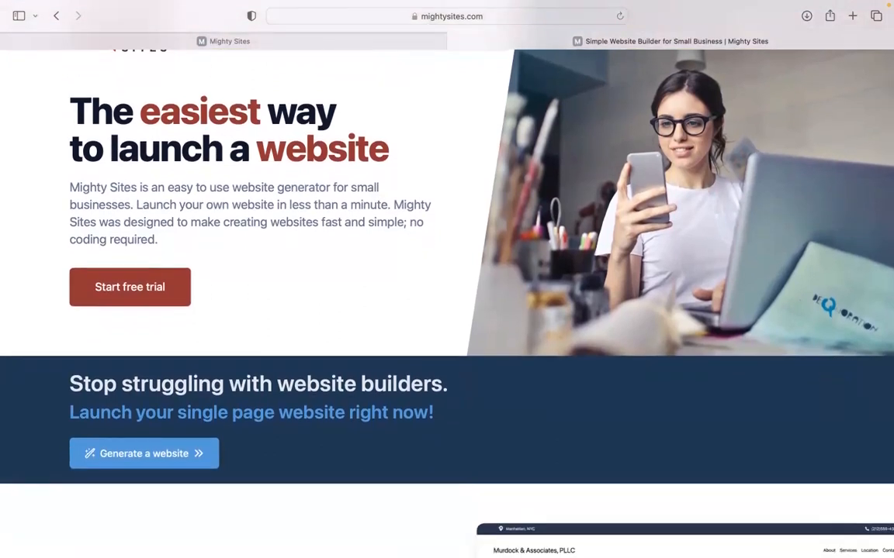
pyautogui.scroll(-1, 447, 279)
pyautogui.scroll(-1, 447, 279)
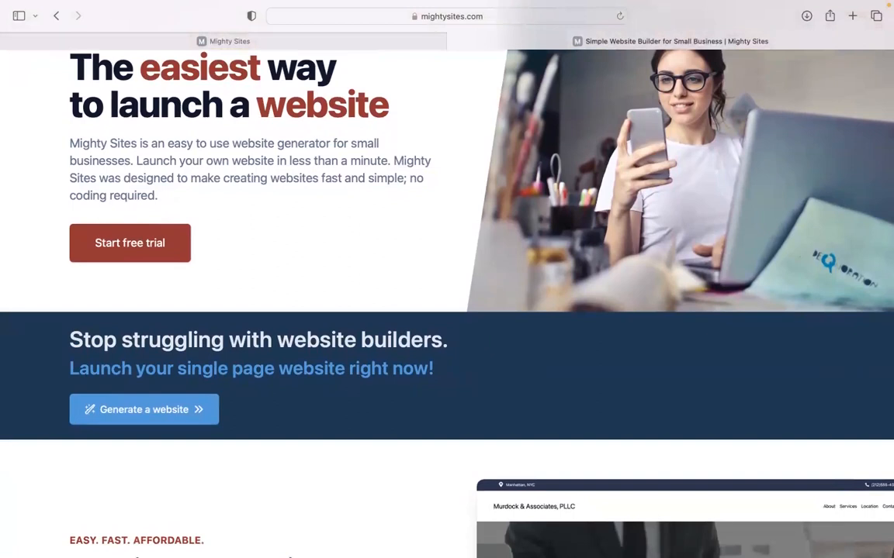
pyautogui.scroll(-1, 447, 279)
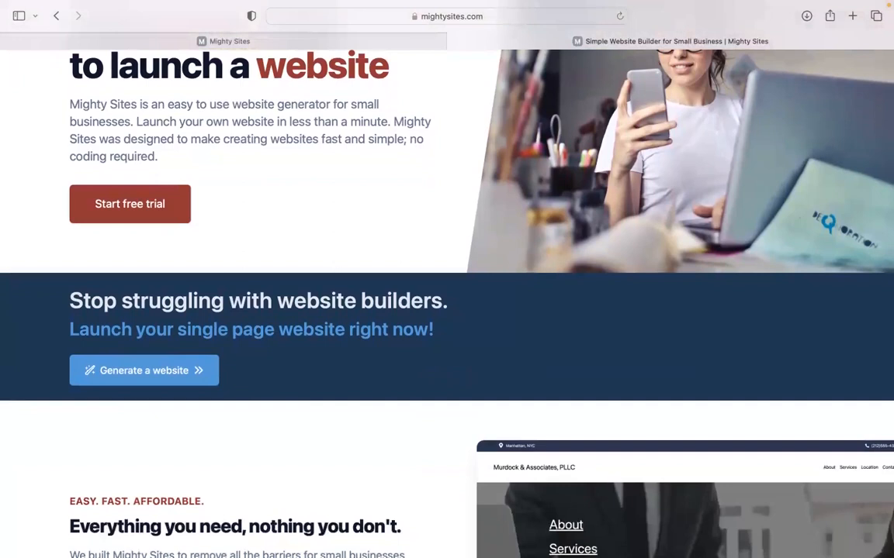
pyautogui.scroll(-5, 446, 279)
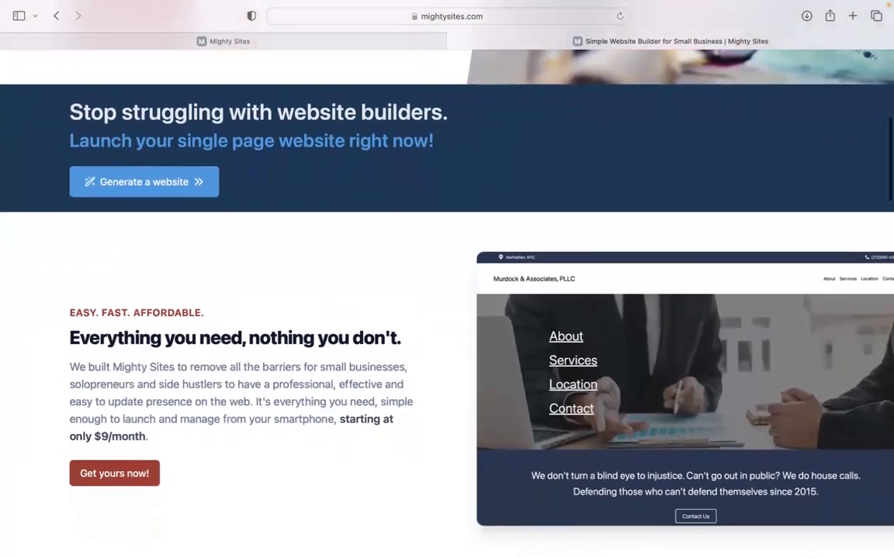
pyautogui.scroll(-2, 446, 279)
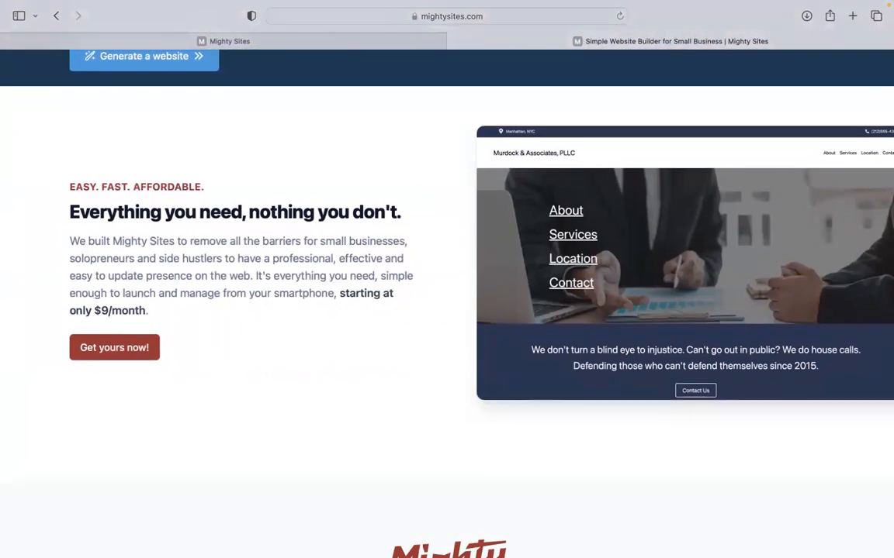
pyautogui.scroll(-4, 447, 279)
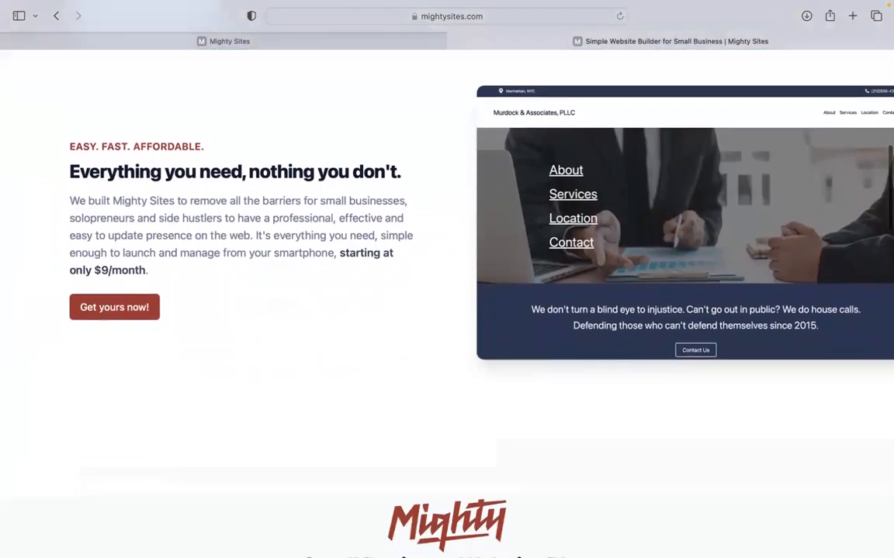
pyautogui.scroll(-4, 446, 279)
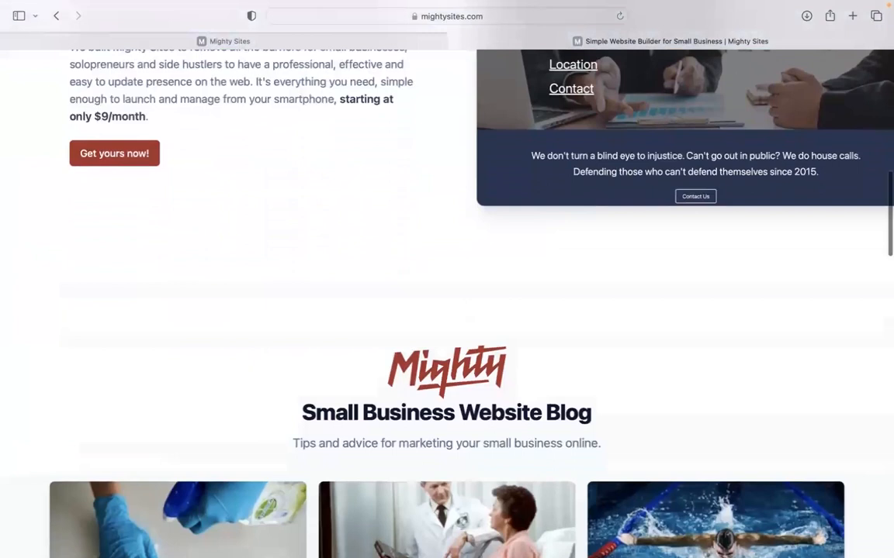
pyautogui.scroll(-7, 447, 279)
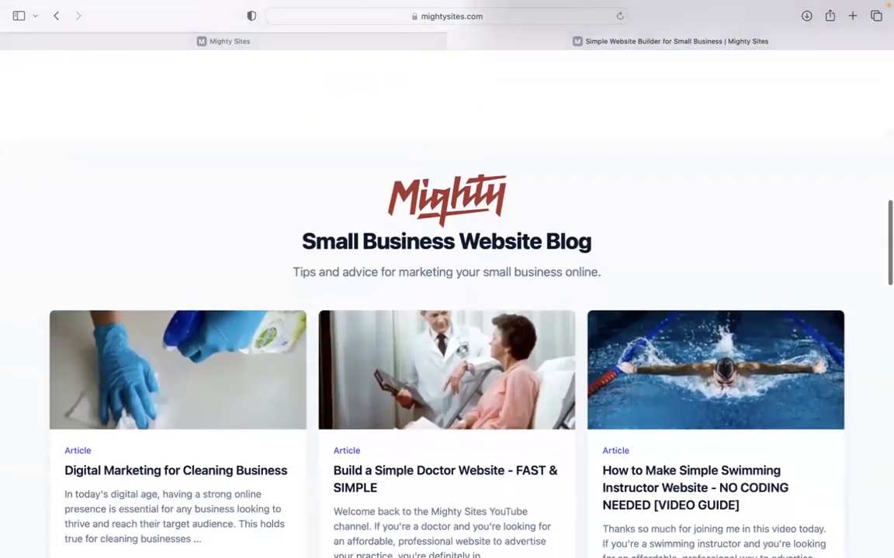
pyautogui.scroll(-5, 447, 279)
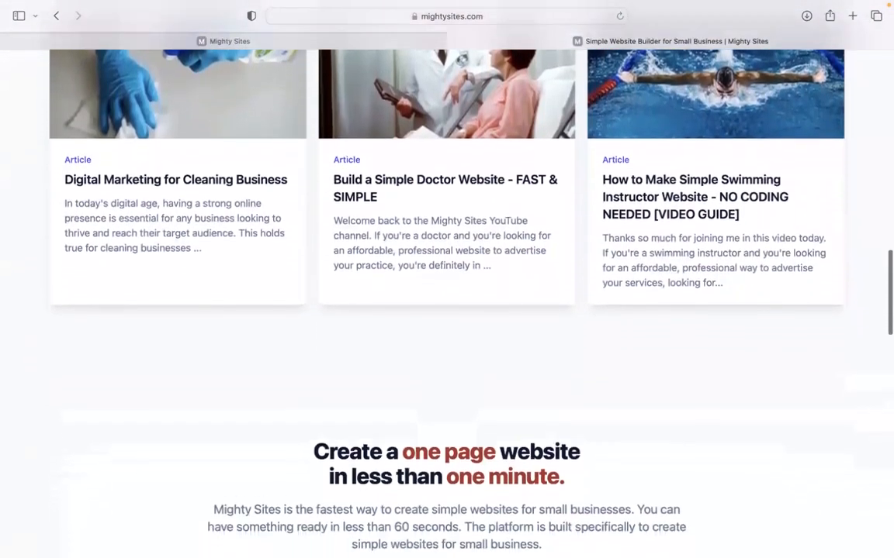
pyautogui.scroll(-2, 447, 279)
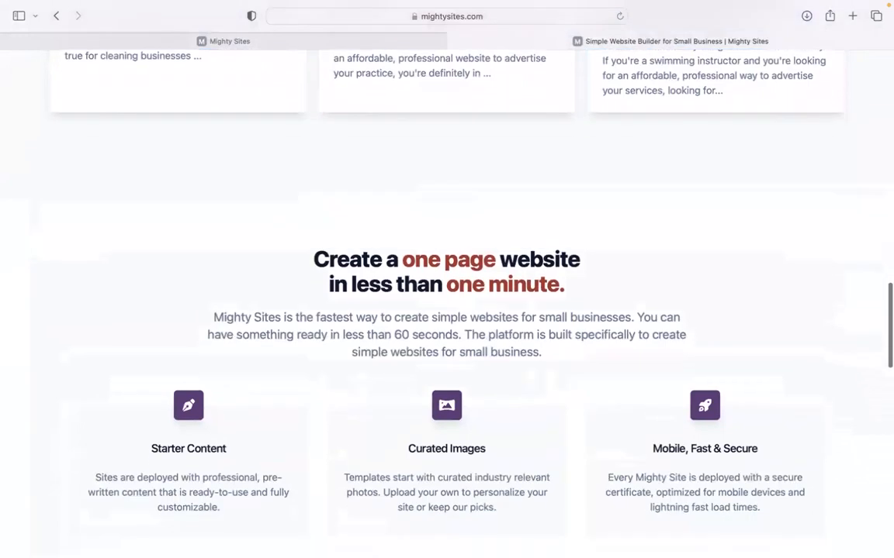
pyautogui.scroll(-3, 447, 310)
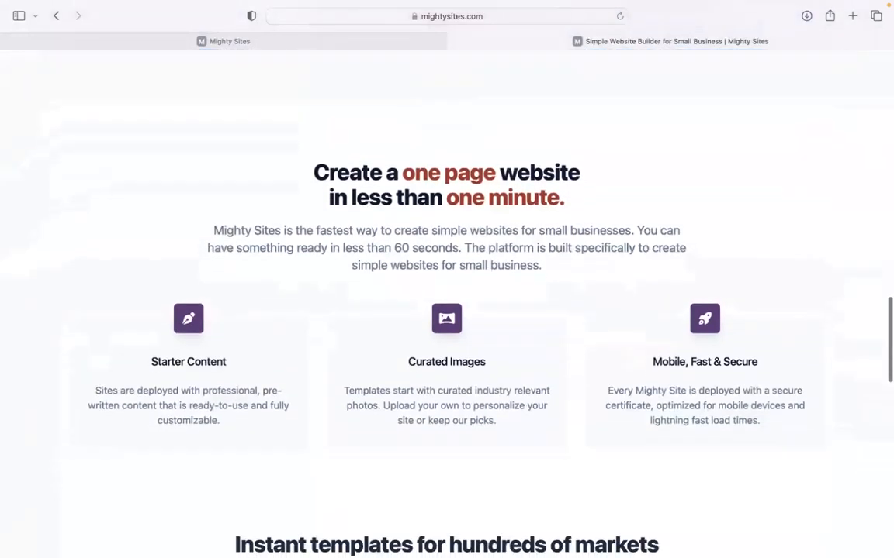
pyautogui.click(317, 41)
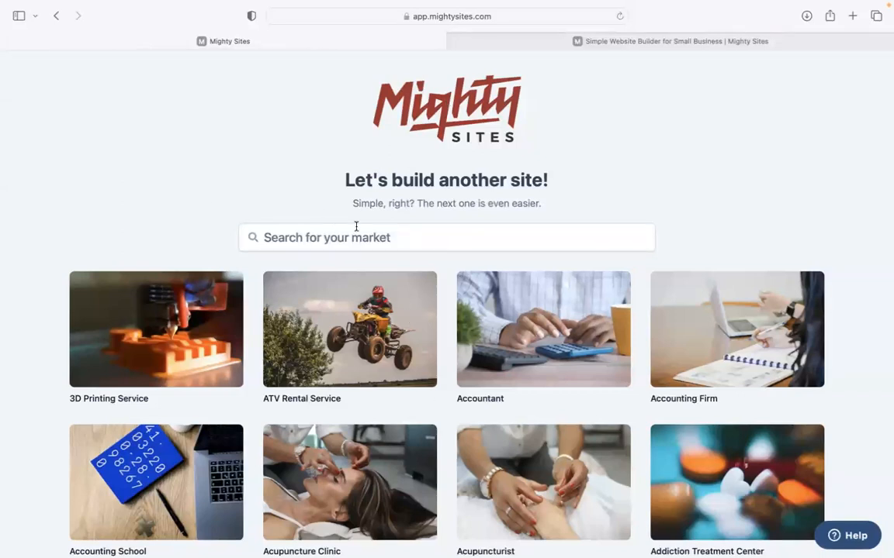
# Search the markets for 'gas ins' and pick the Gas Installation Service template.
pyautogui.scroll(-5, 447, 303)
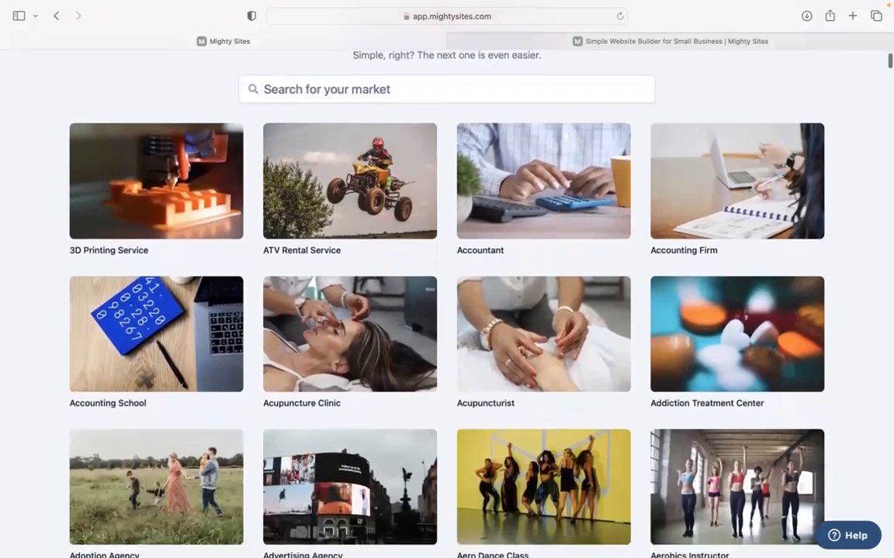
pyautogui.scroll(-5, 446, 303)
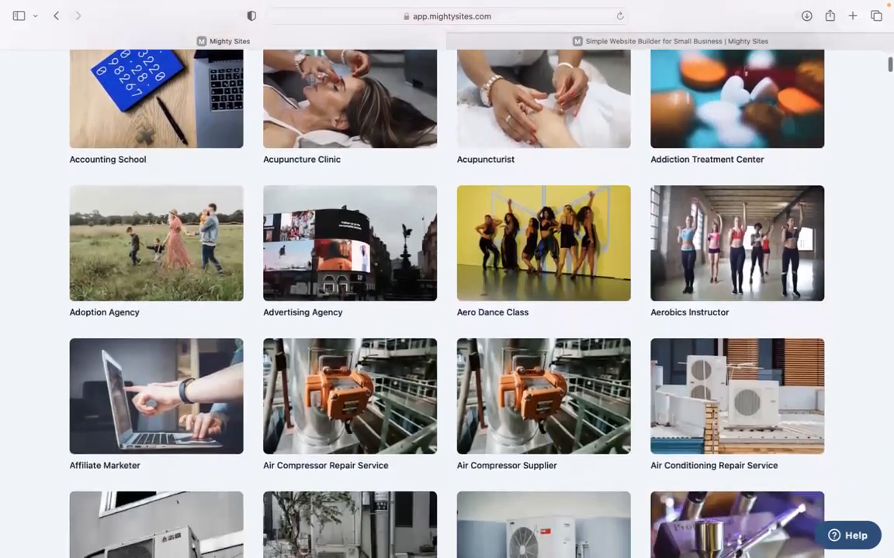
pyautogui.scroll(-5, 447, 303)
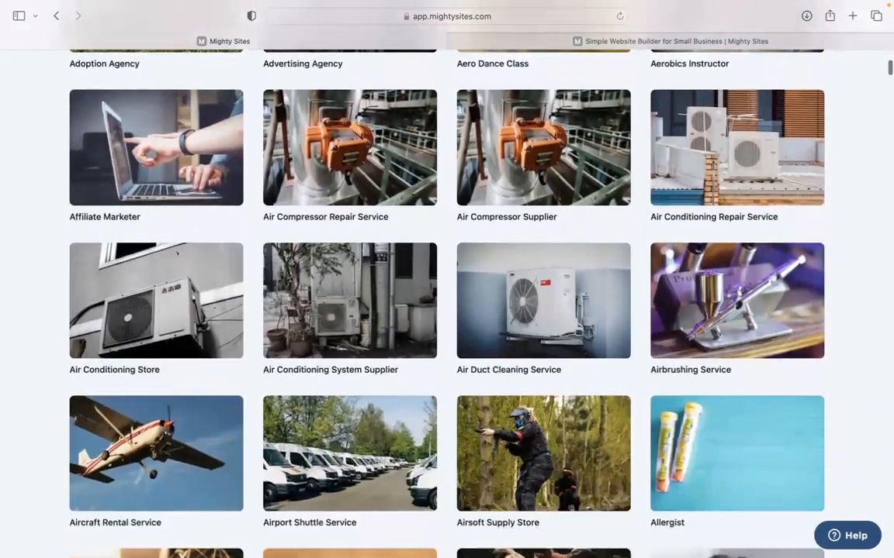
pyautogui.scroll(5, 447, 302)
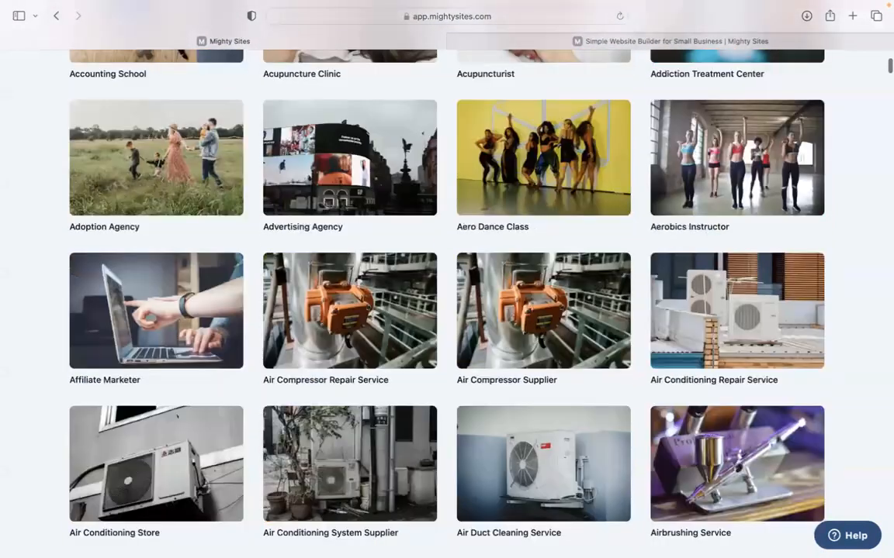
pyautogui.scroll(5, 349, 202)
pyautogui.click(351, 201)
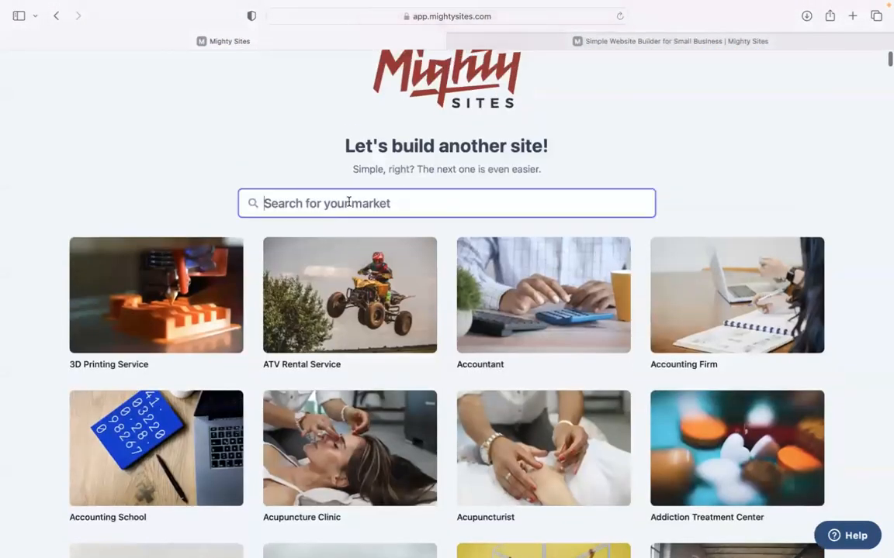
pyautogui.write('gas inst')
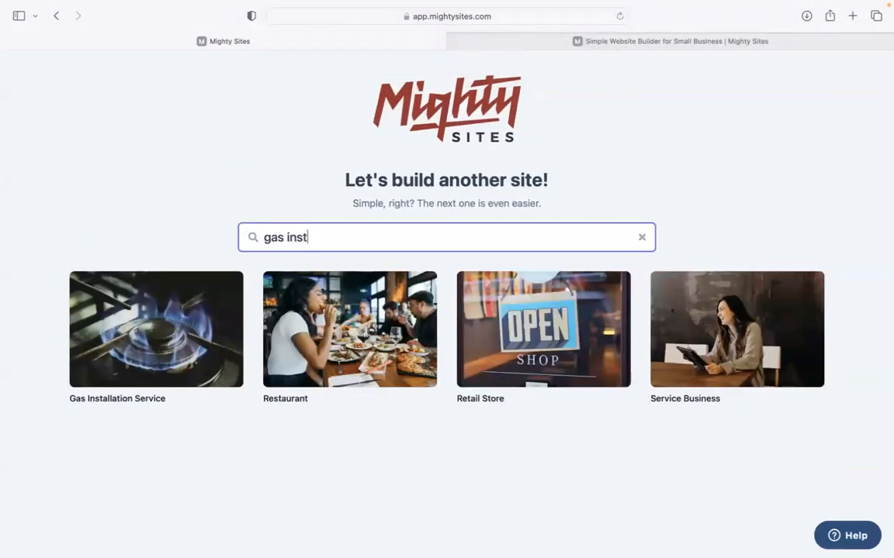
pyautogui.click(169, 337)
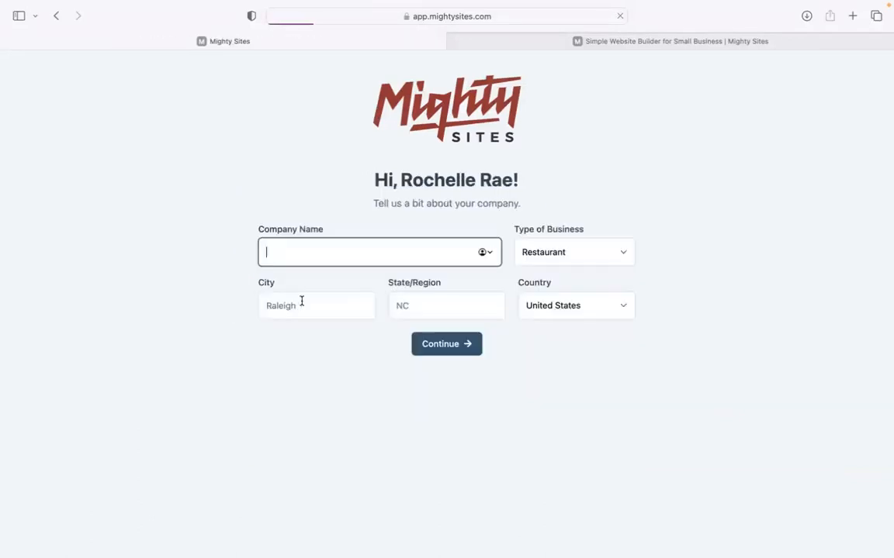
# Enter Gas Connection, Denver and Colorado, set business type to Service, and continue.
pyautogui.write('Gas Connection')
pyautogui.click(338, 305)
pyautogui.write('Denver')
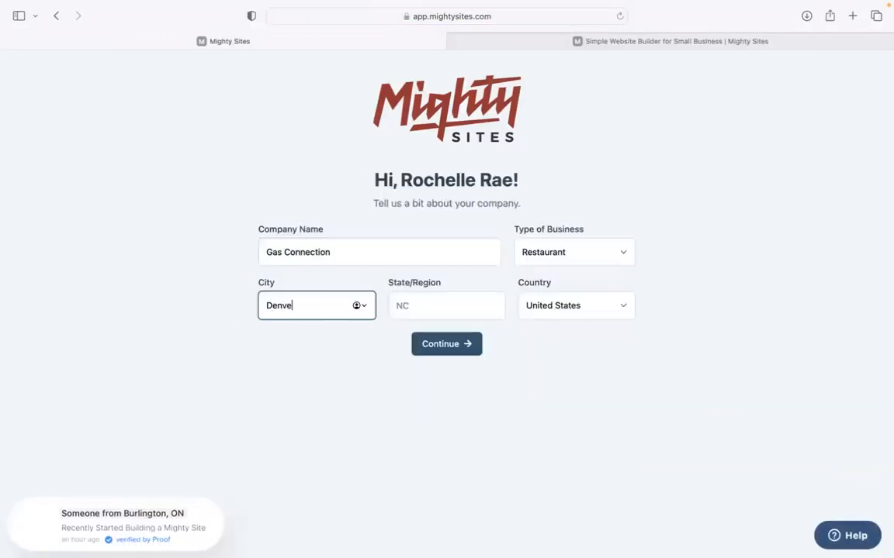
pyautogui.click(439, 301)
pyautogui.write('Colorado')
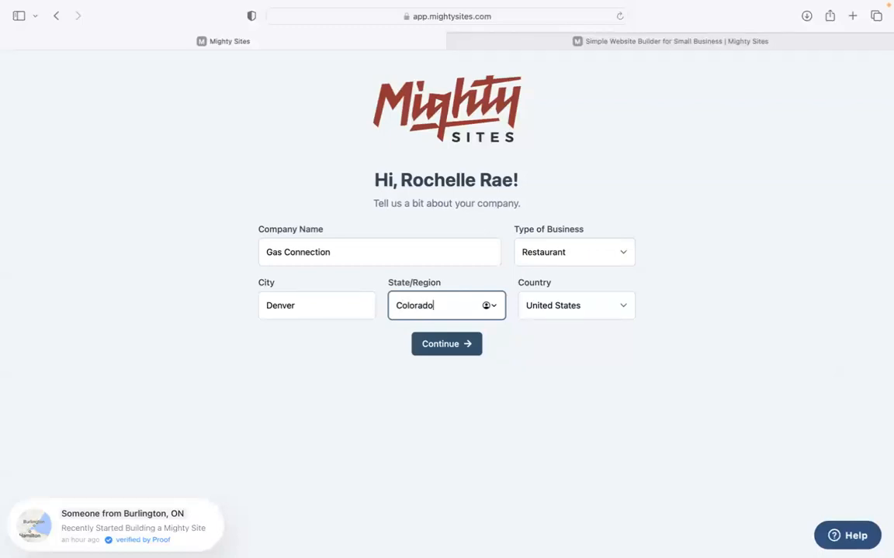
pyautogui.click(554, 262)
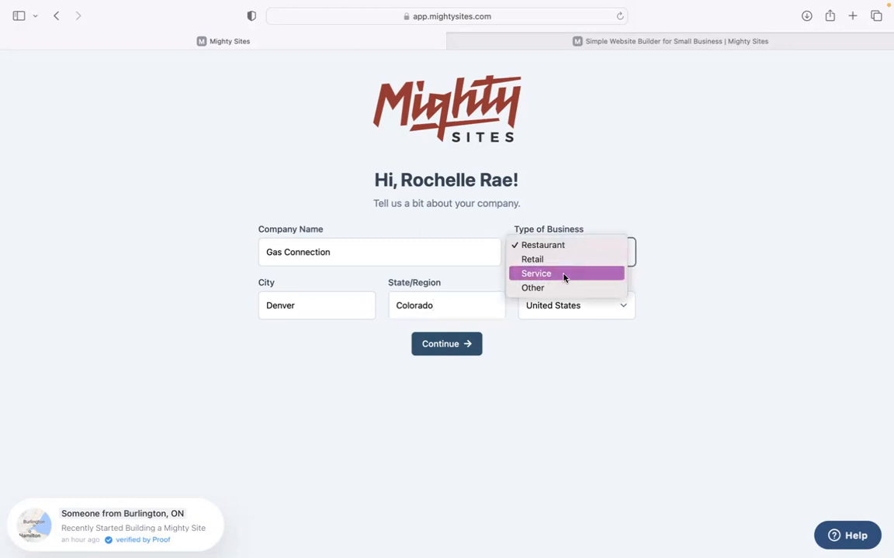
pyautogui.click(565, 273)
pyautogui.click(448, 344)
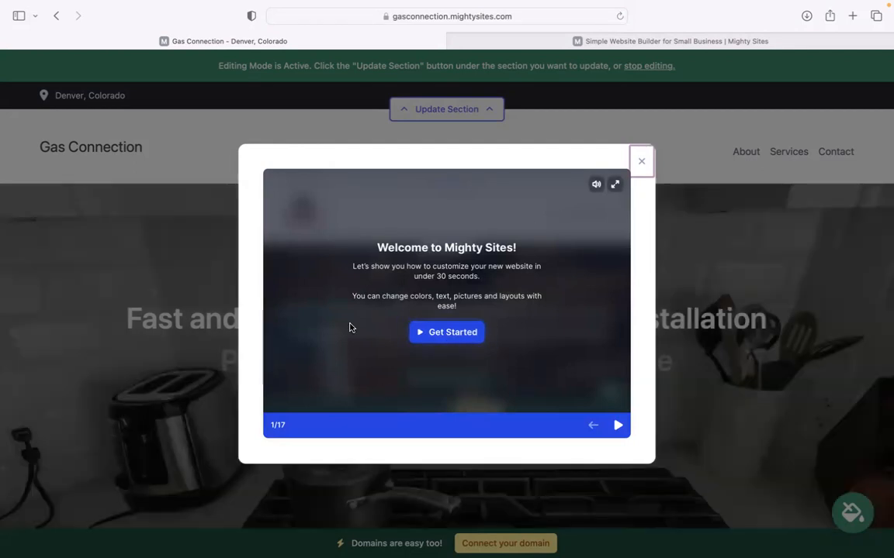
# Advance through six welcome tour slides, then close the tour.
pyautogui.click(617, 425)
pyautogui.click(618, 425)
pyautogui.click(617, 425)
pyautogui.click(617, 425)
pyautogui.click(617, 426)
pyautogui.click(617, 425)
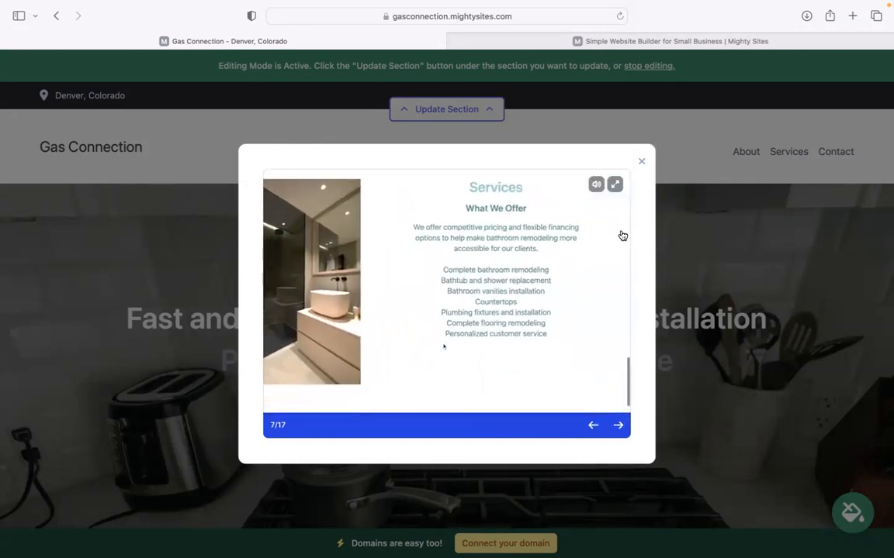
pyautogui.click(642, 164)
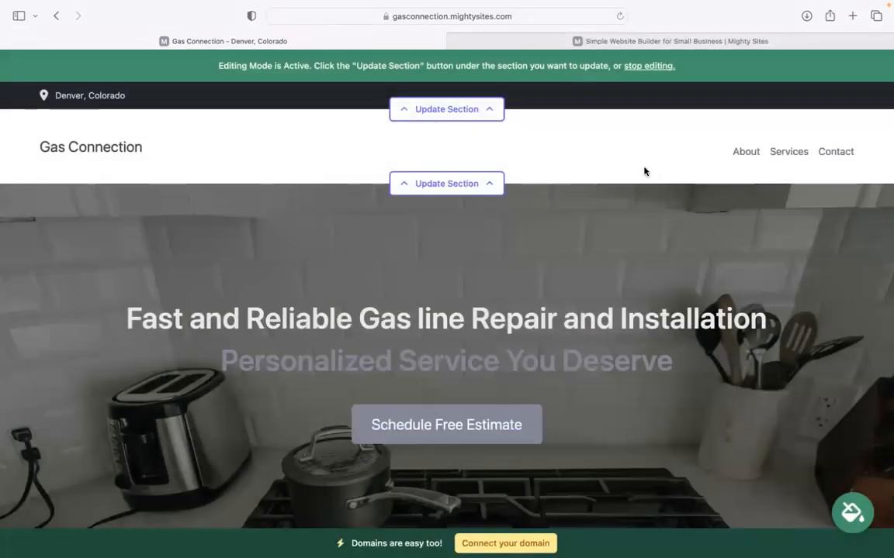
pyautogui.scroll(-3, 643, 170)
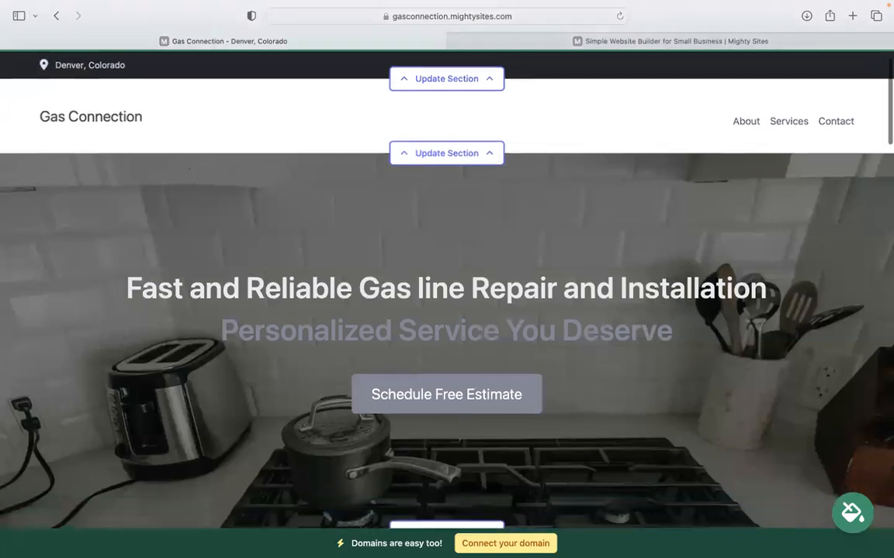
pyautogui.moveTo(90, 207); pyautogui.dragTo(685, 275)
pyautogui.click(368, 166)
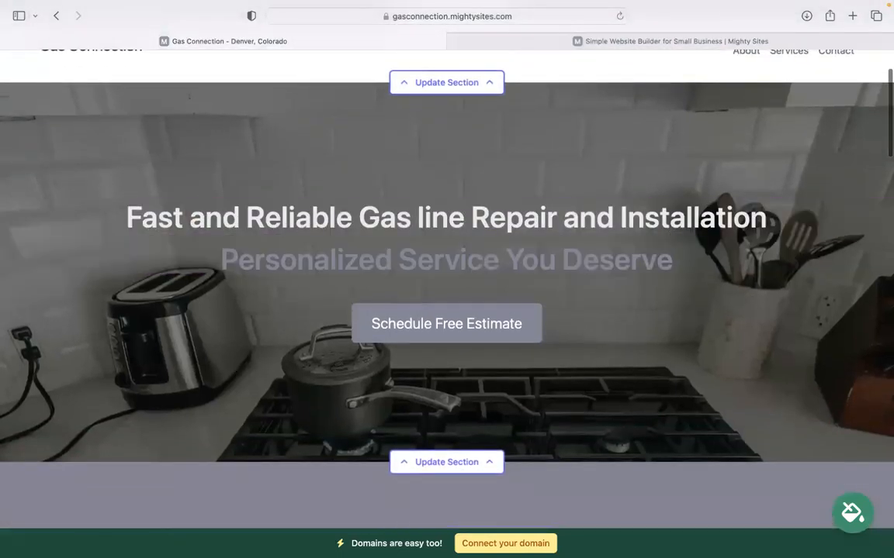
pyautogui.scroll(-2, 367, 166)
pyautogui.scroll(-8, 539, 308)
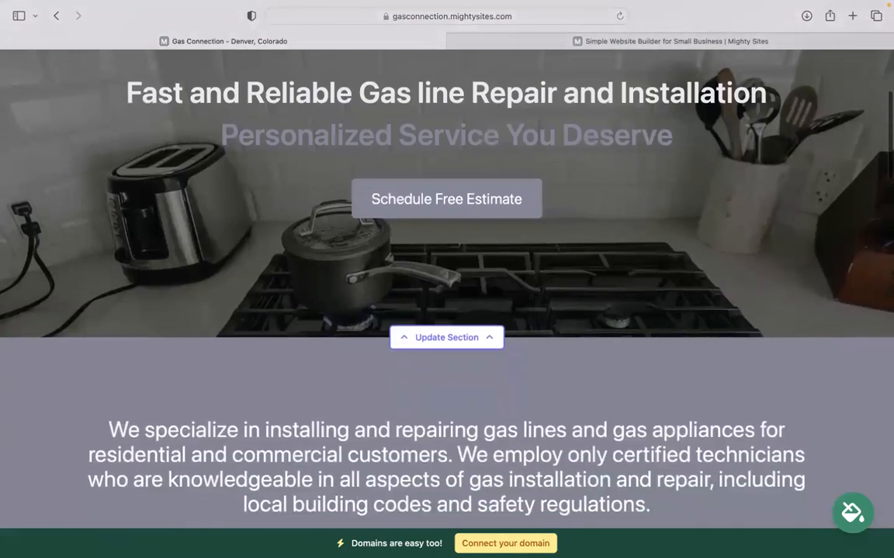
pyautogui.scroll(-13, 447, 279)
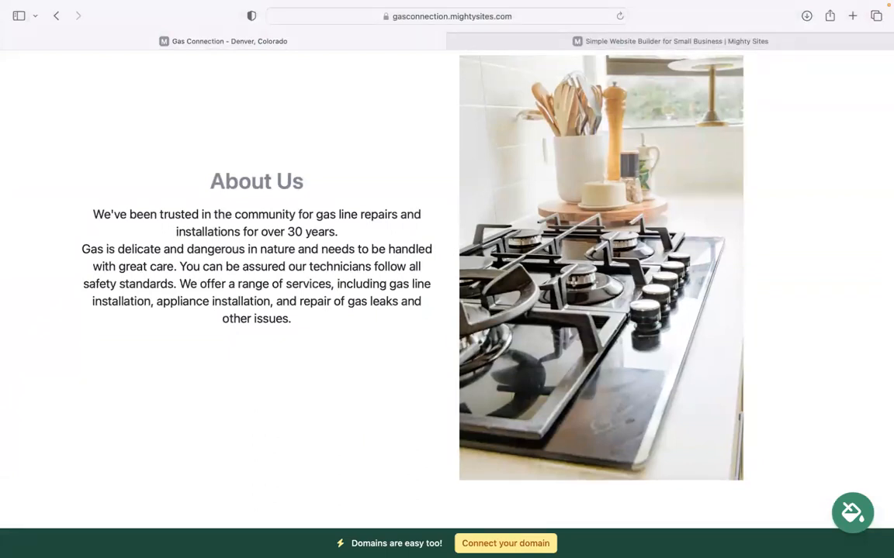
pyautogui.scroll(-13, 447, 279)
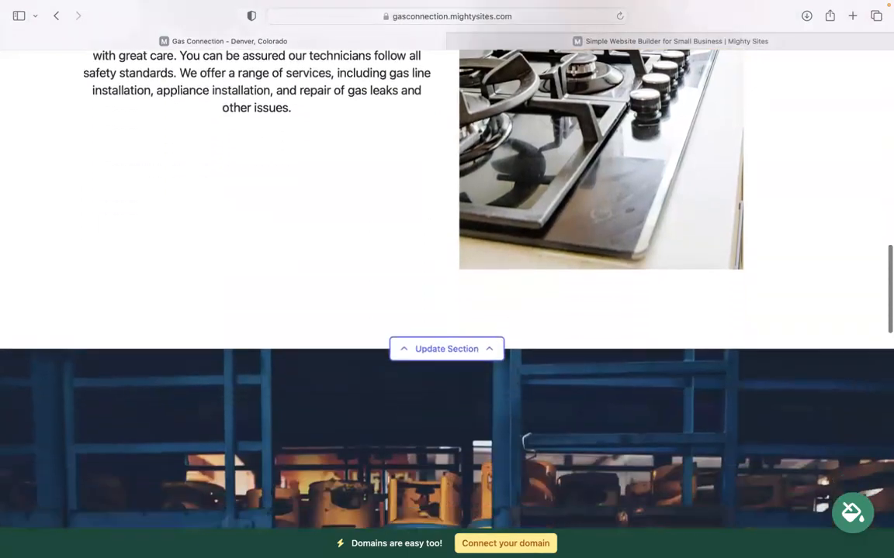
pyautogui.scroll(-7, 832, 276)
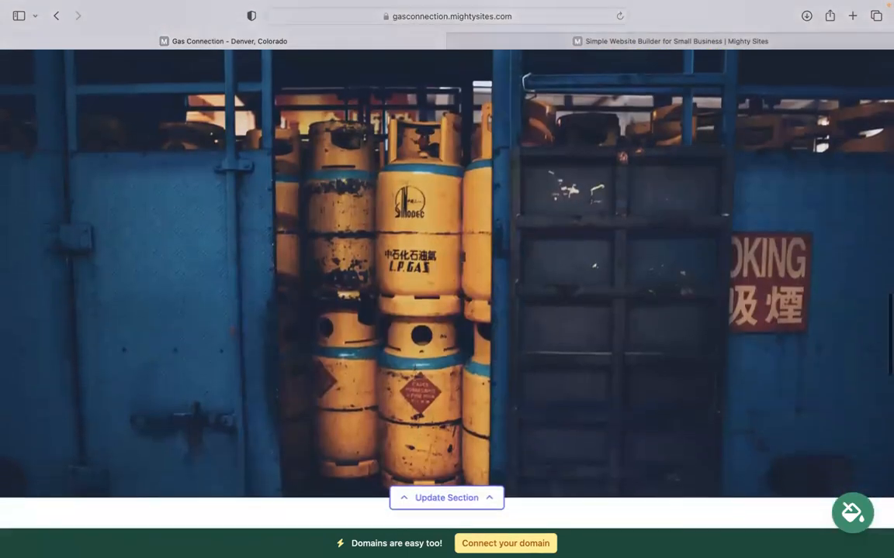
pyautogui.scroll(-6, 447, 280)
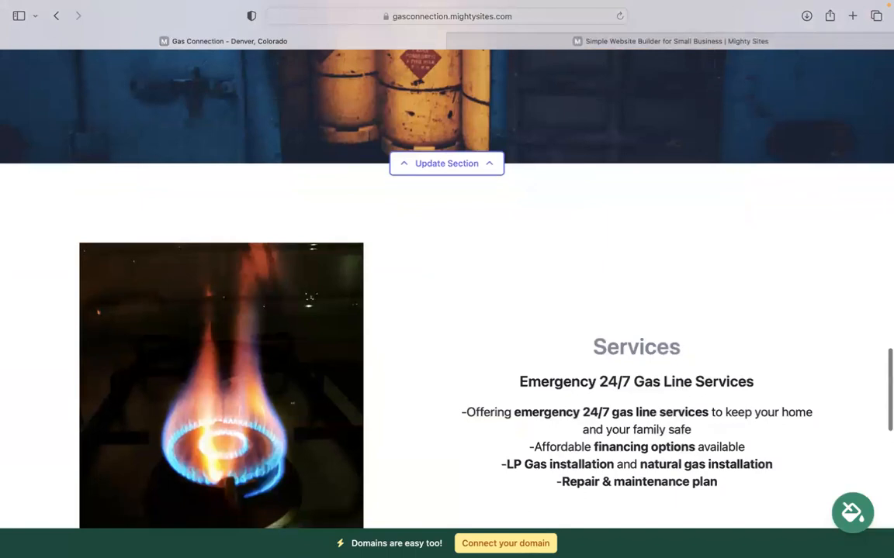
pyautogui.scroll(-3, 722, 279)
pyautogui.moveTo(721, 275); pyautogui.dragTo(571, 118)
pyautogui.click(532, 435)
pyautogui.scroll(-9, 532, 435)
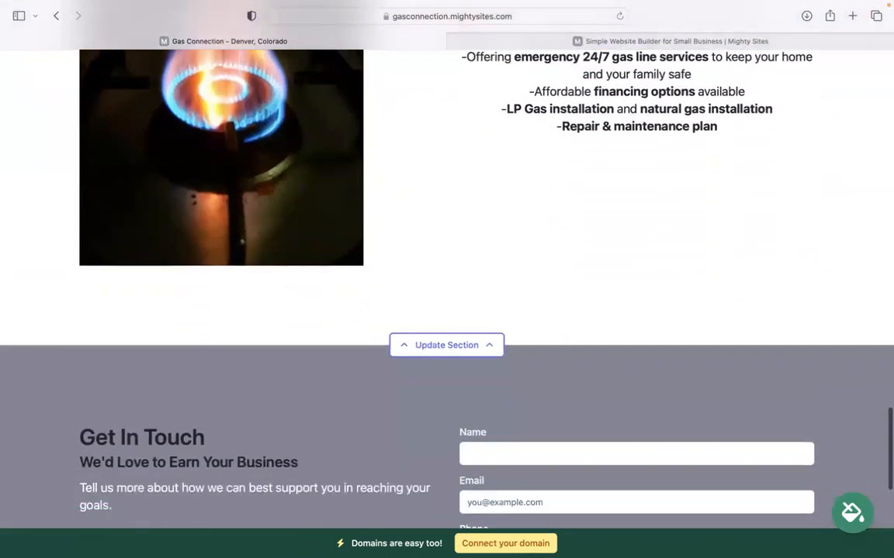
pyautogui.scroll(-5, 446, 279)
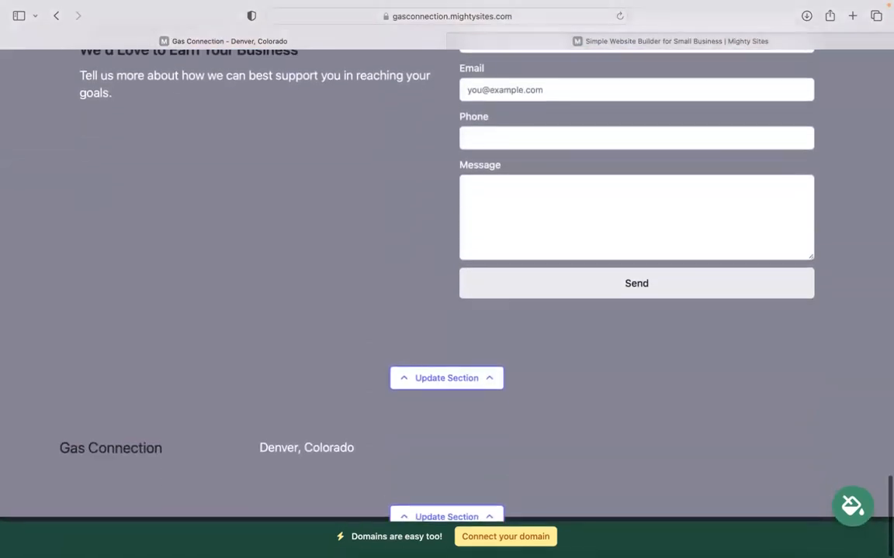
pyautogui.scroll(3, 447, 279)
pyautogui.scroll(12, 447, 279)
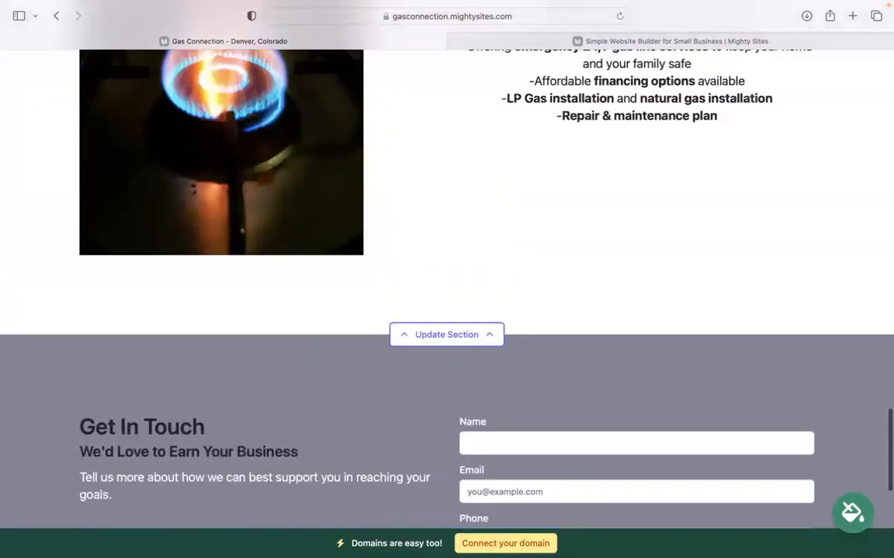
pyautogui.scroll(10, 446, 279)
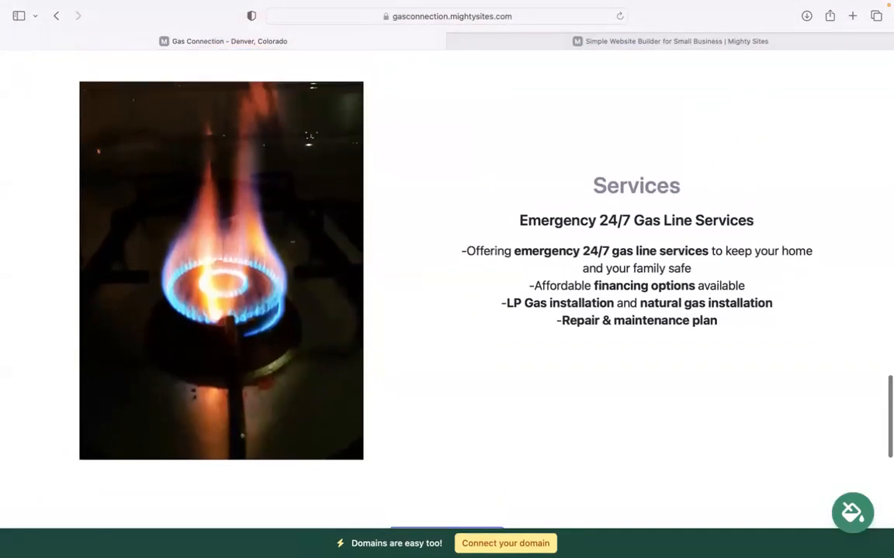
pyautogui.scroll(15, 447, 279)
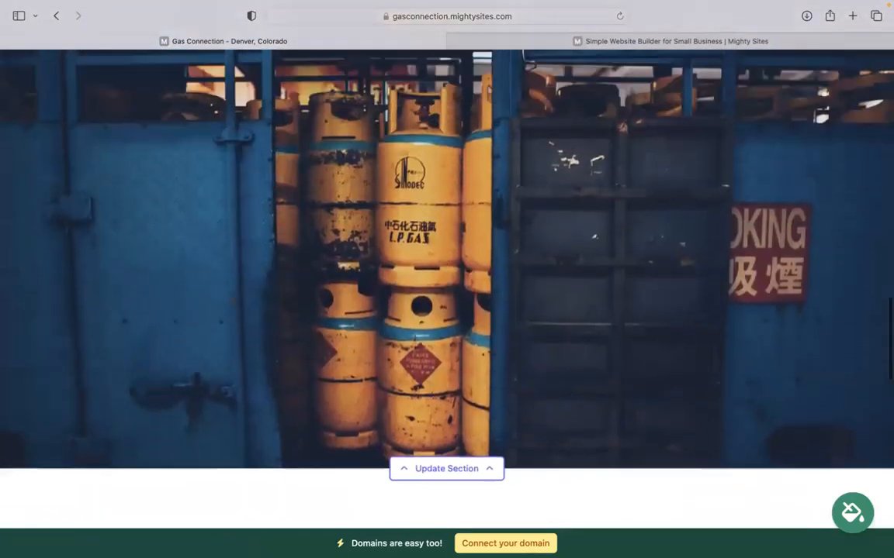
pyautogui.scroll(15, 447, 280)
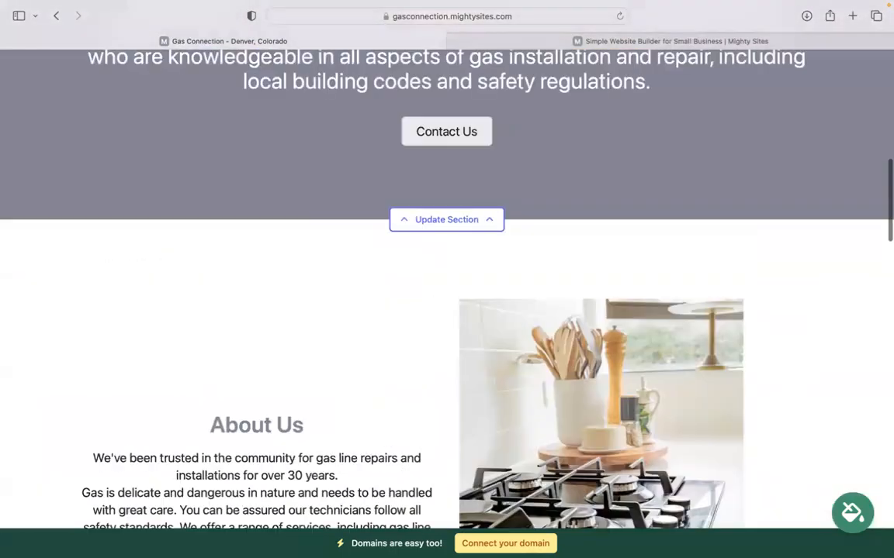
pyautogui.scroll(3, 447, 279)
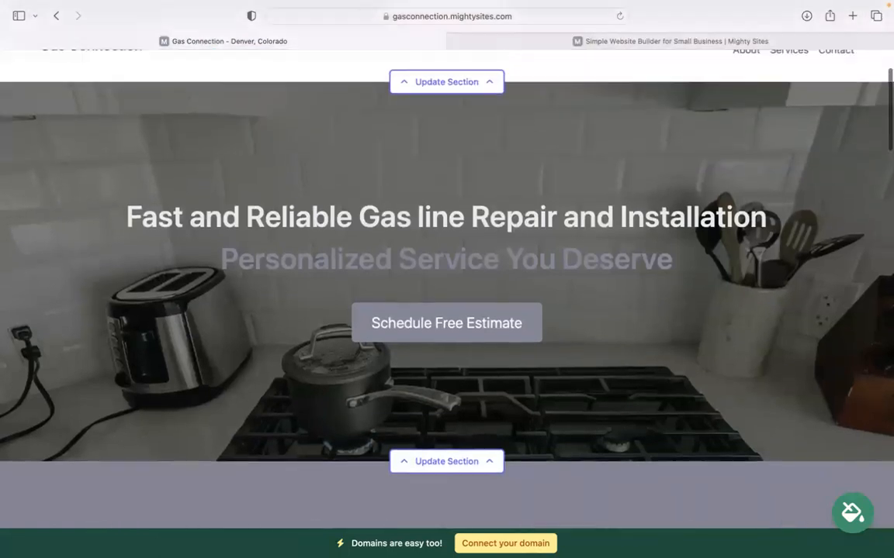
pyautogui.scroll(2, 447, 279)
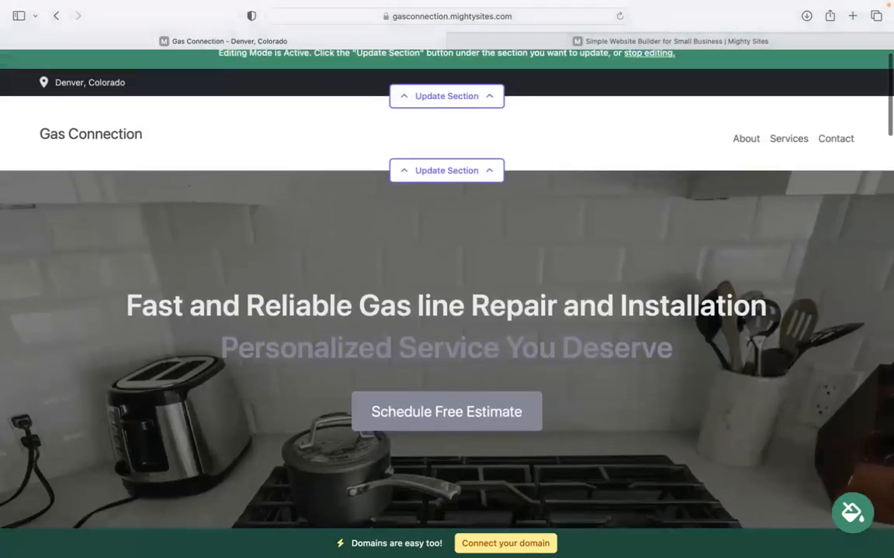
# Enter the organization email, show it on the site, and fill in the phone number.
pyautogui.click(465, 109)
pyautogui.click(478, 200)
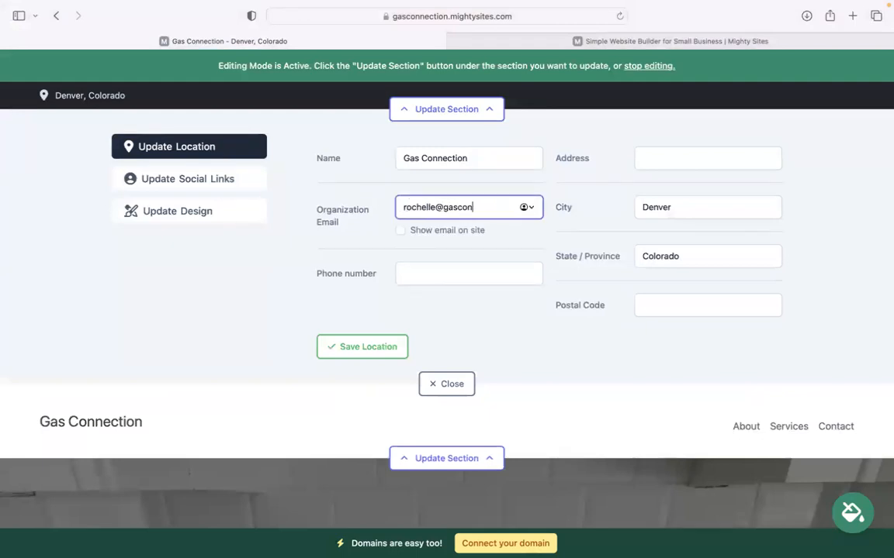
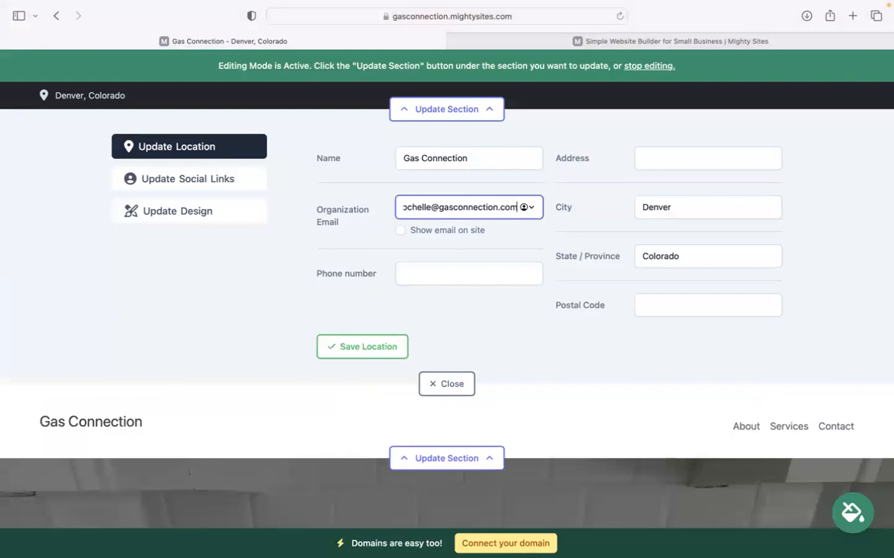
pyautogui.click(400, 232)
pyautogui.click(444, 271)
pyautogui.write('4940')
pyautogui.press('BackSpace')
pyautogui.write('-30303')
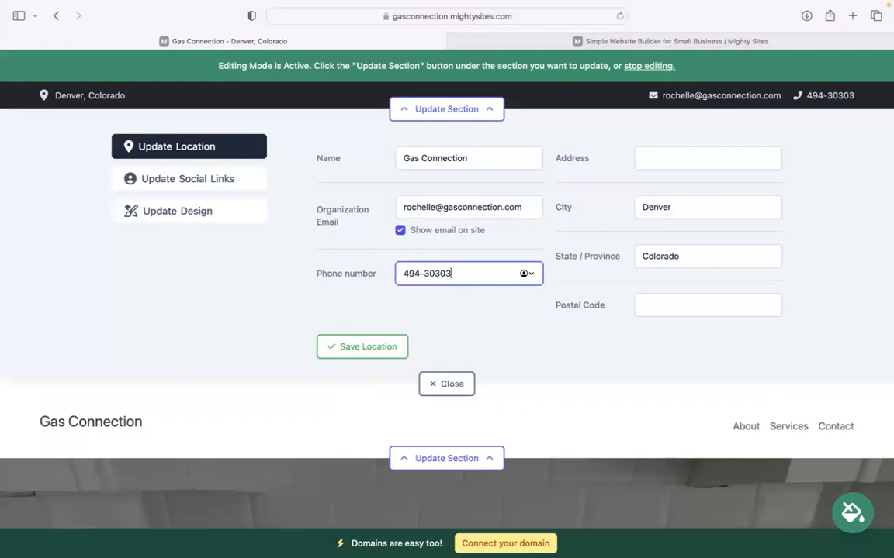
# Add the street address and postal code, save the location, and close the editor.
pyautogui.click(730, 157)
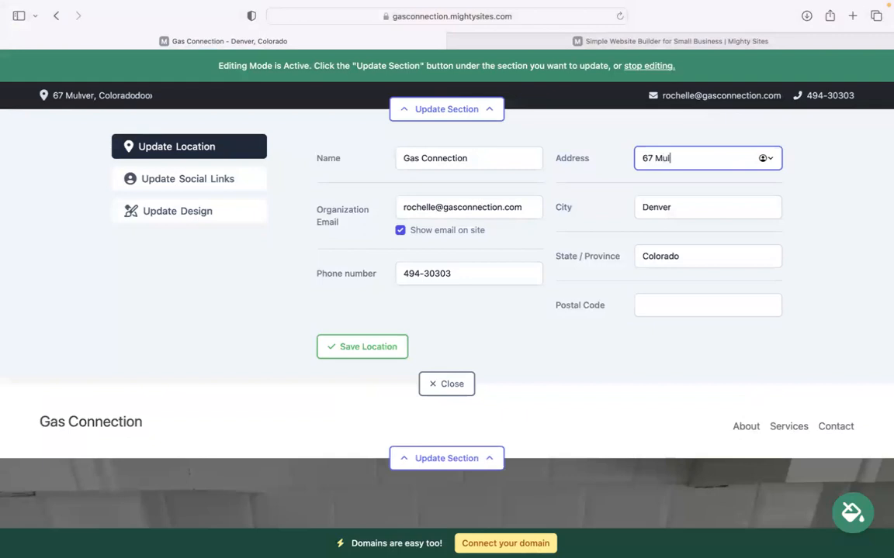
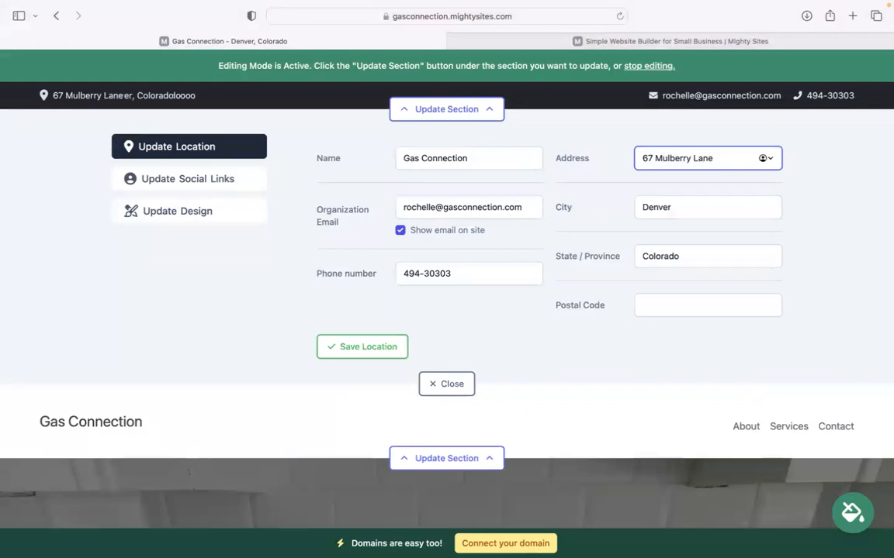
pyautogui.click(659, 314)
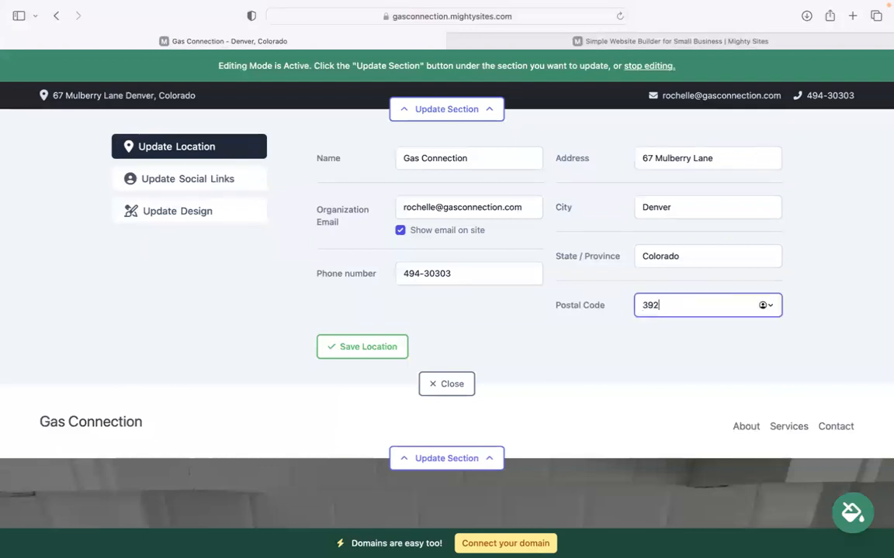
pyautogui.click(342, 346)
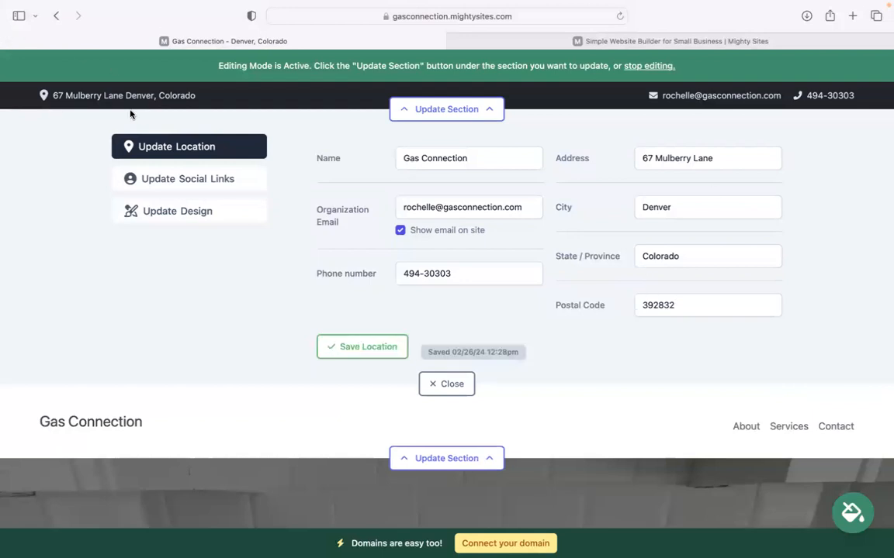
pyautogui.click(200, 180)
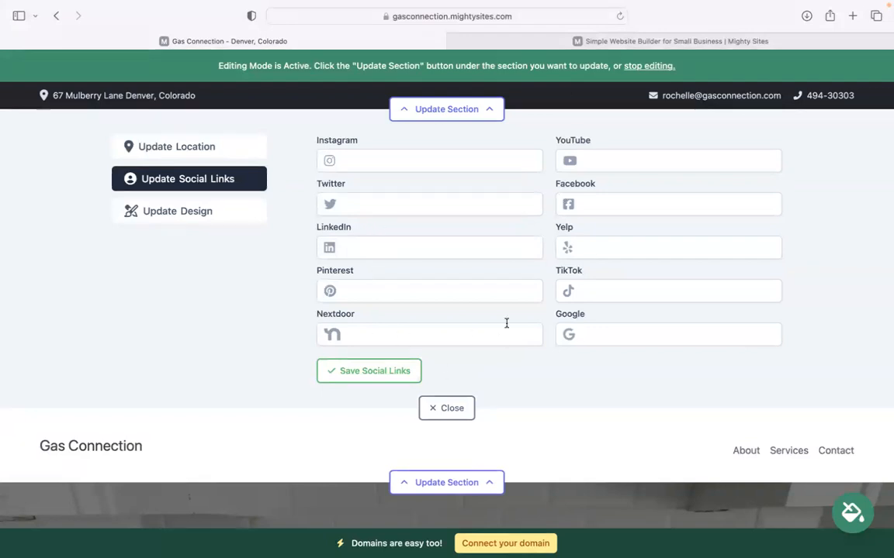
pyautogui.click(447, 408)
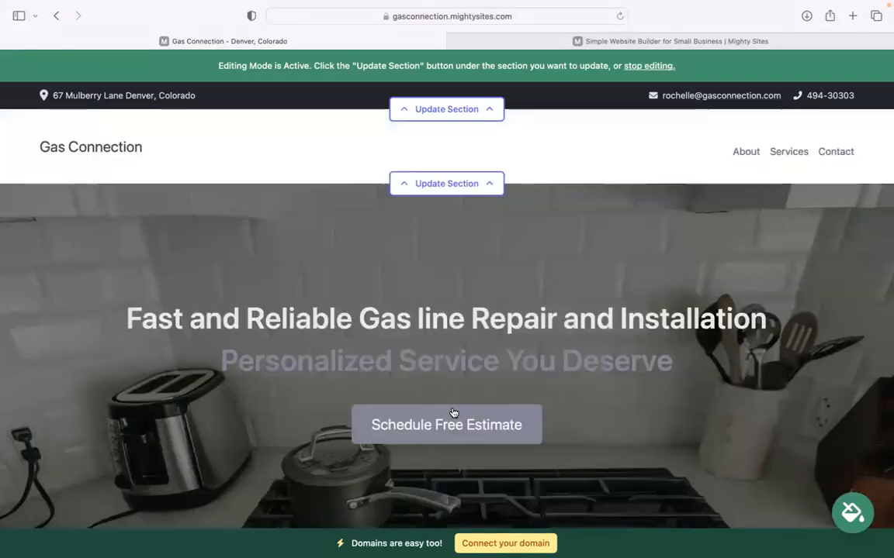
# Upload 'Mighty Sites Logo YouTube.png' as the header logo and save it.
pyautogui.click(462, 186)
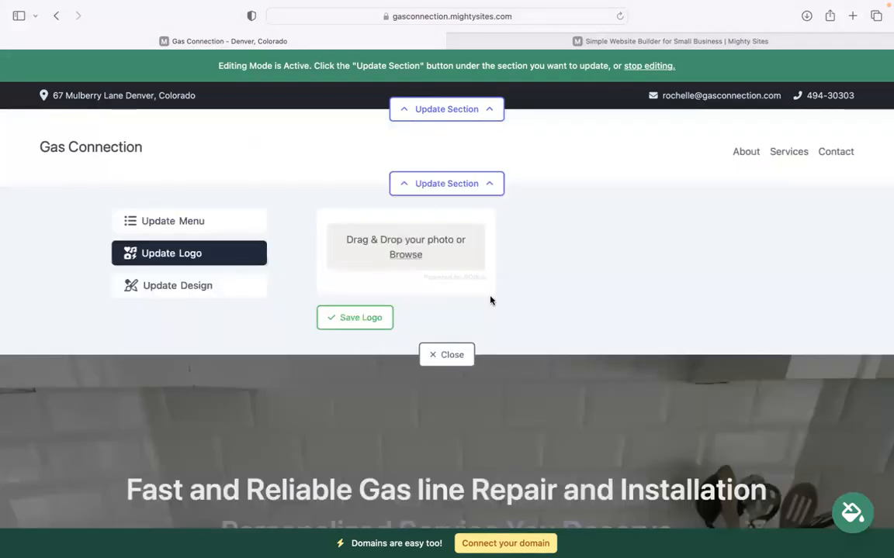
pyautogui.click(404, 257)
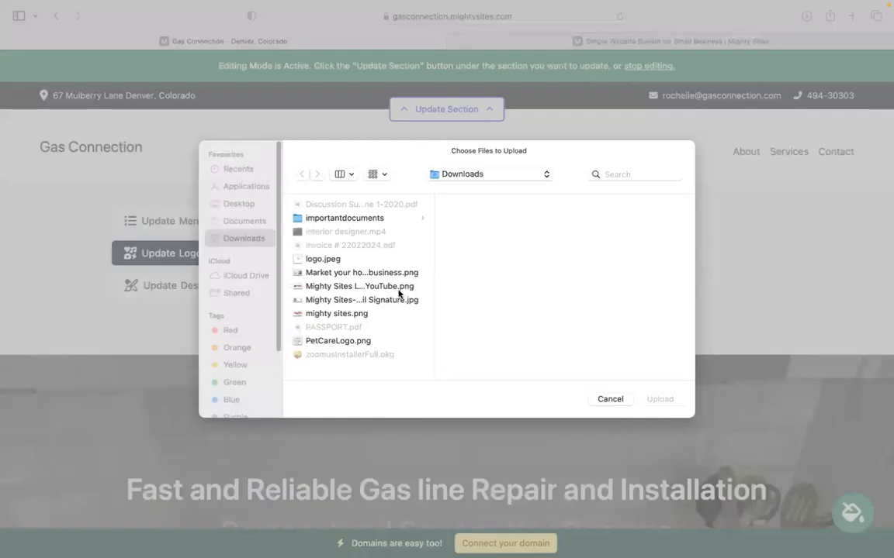
pyautogui.click(404, 290)
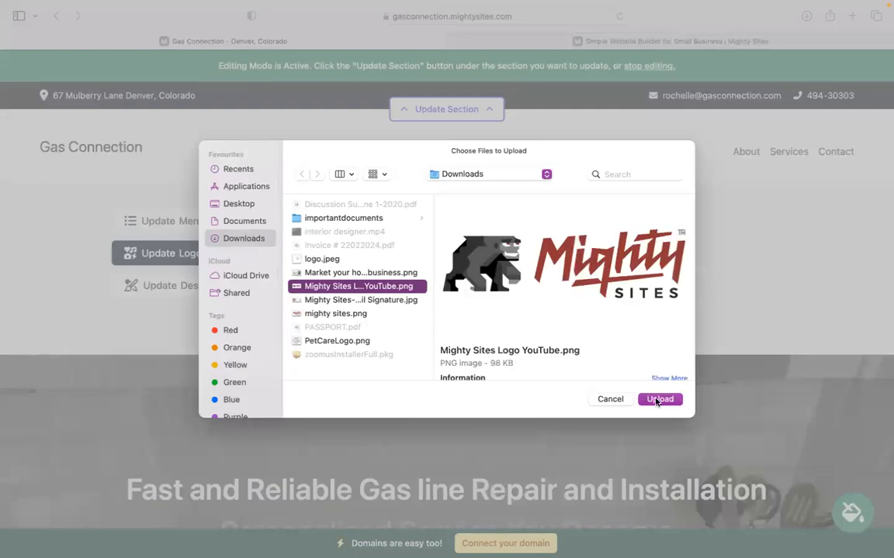
pyautogui.click(656, 400)
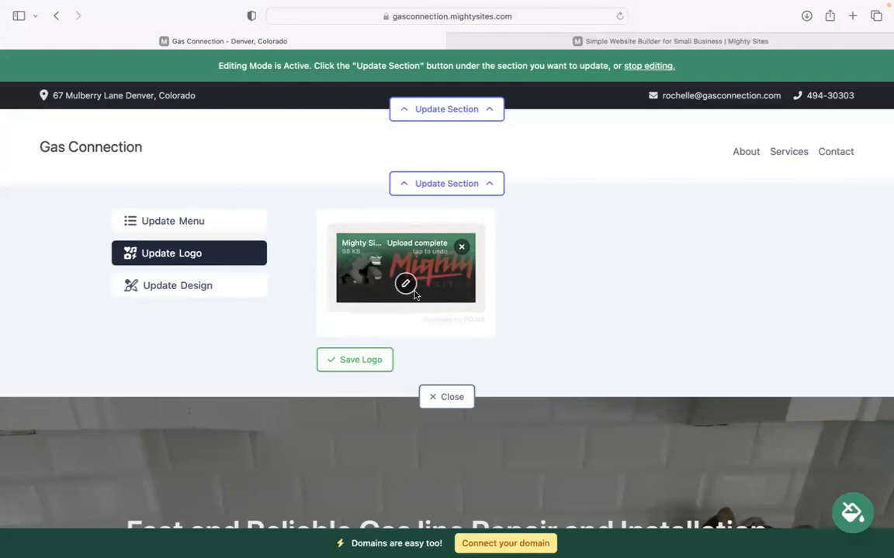
pyautogui.click(354, 360)
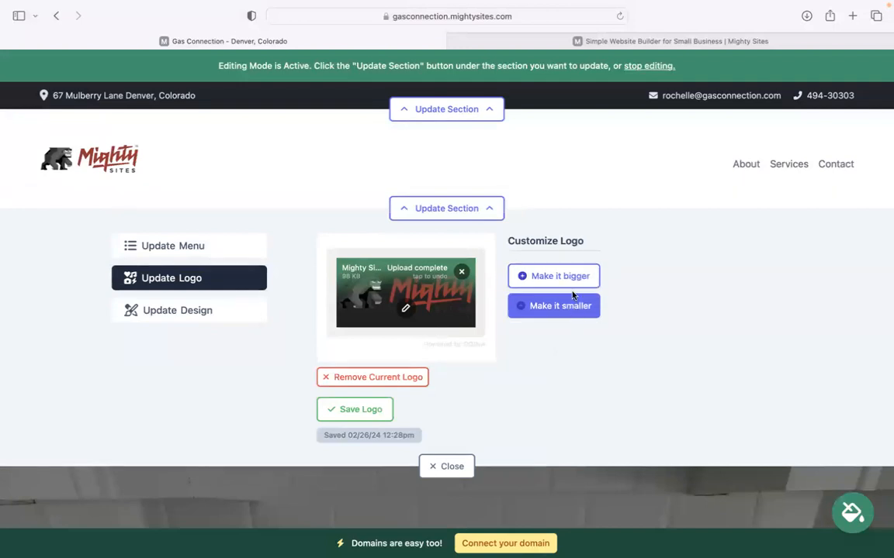
pyautogui.click(446, 466)
# Choose the blue swatch in the colour theme picker and save it.
pyautogui.scroll(-1, 446, 349)
pyautogui.scroll(-6, 446, 311)
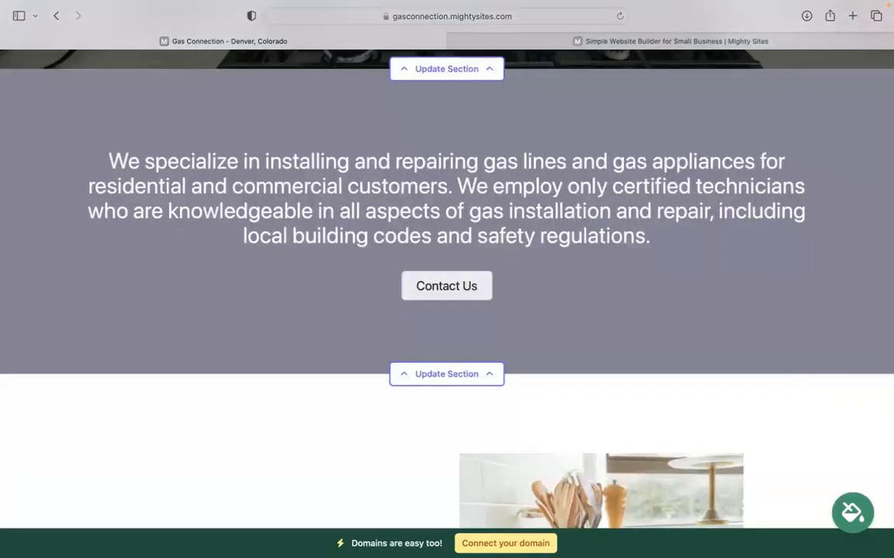
pyautogui.click(853, 512)
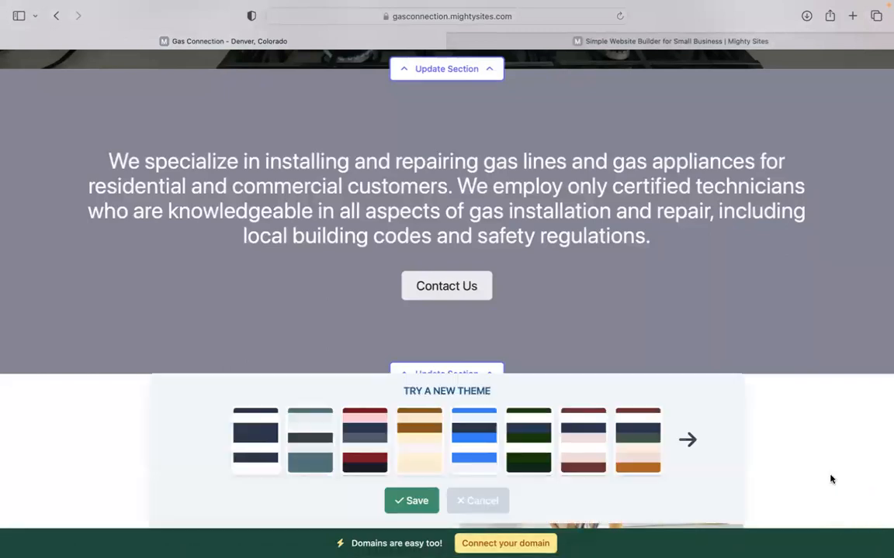
pyautogui.click(475, 444)
pyautogui.click(688, 440)
pyautogui.click(687, 440)
pyautogui.click(687, 439)
pyautogui.click(688, 439)
pyautogui.click(687, 440)
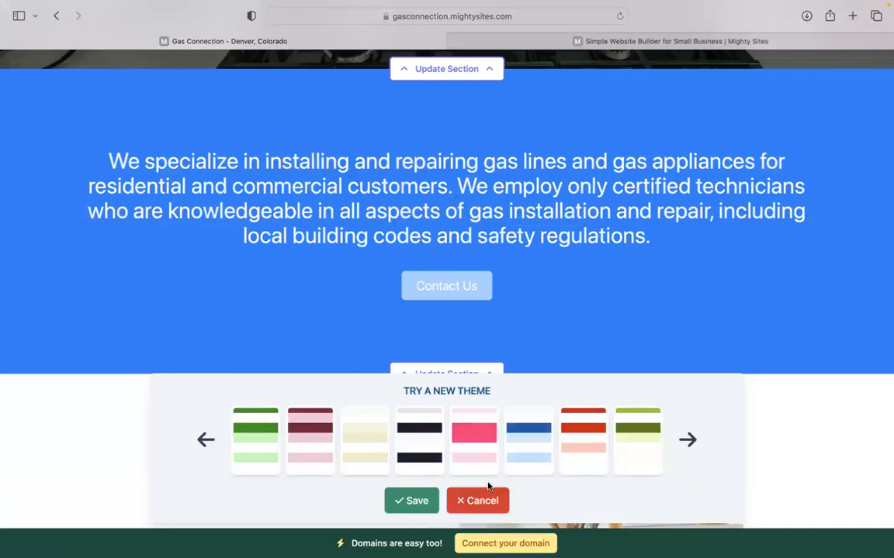
pyautogui.click(415, 501)
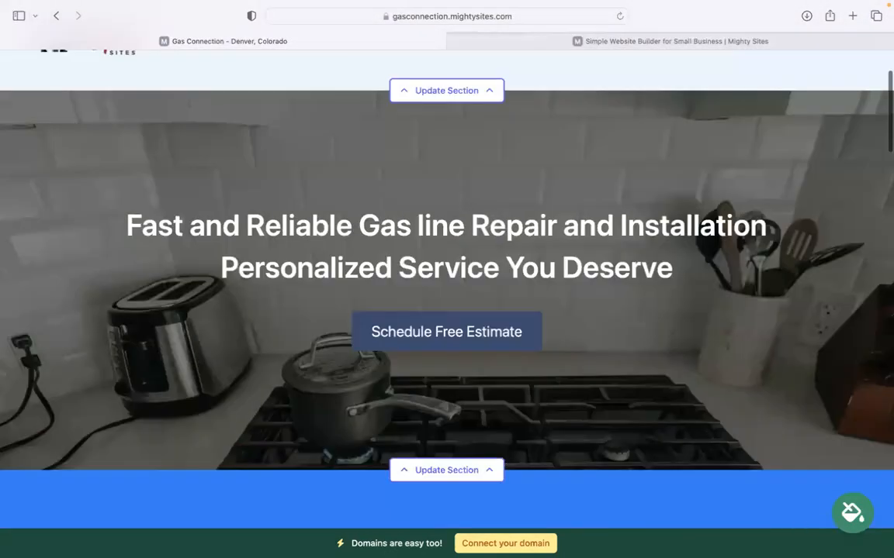
pyautogui.scroll(-3, 446, 290)
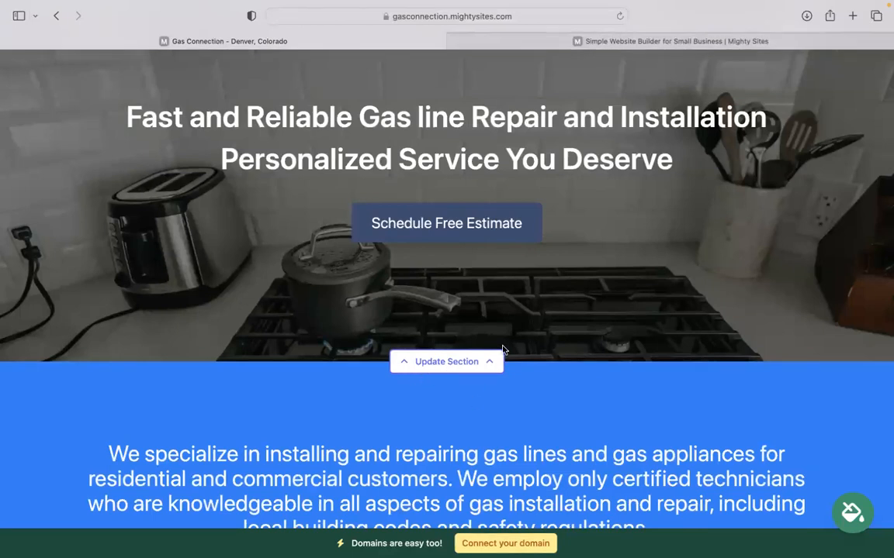
pyautogui.click(447, 362)
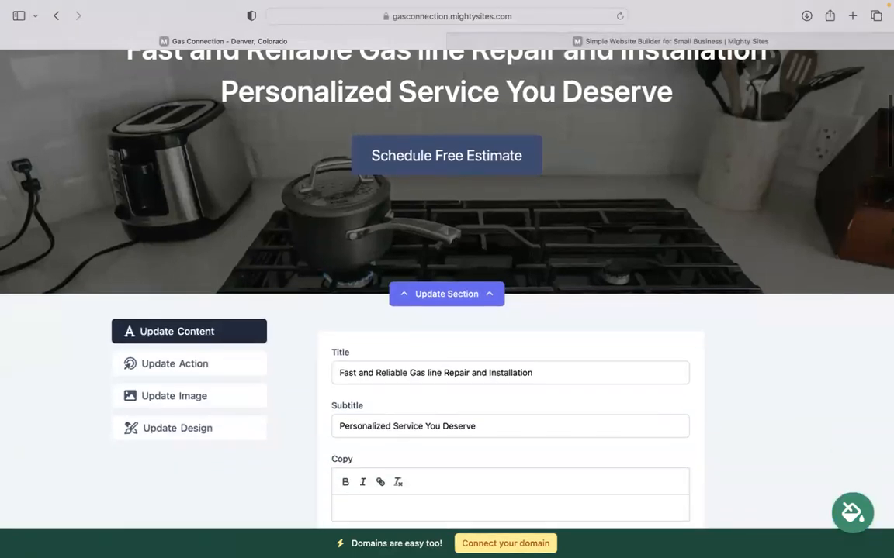
pyautogui.click(198, 397)
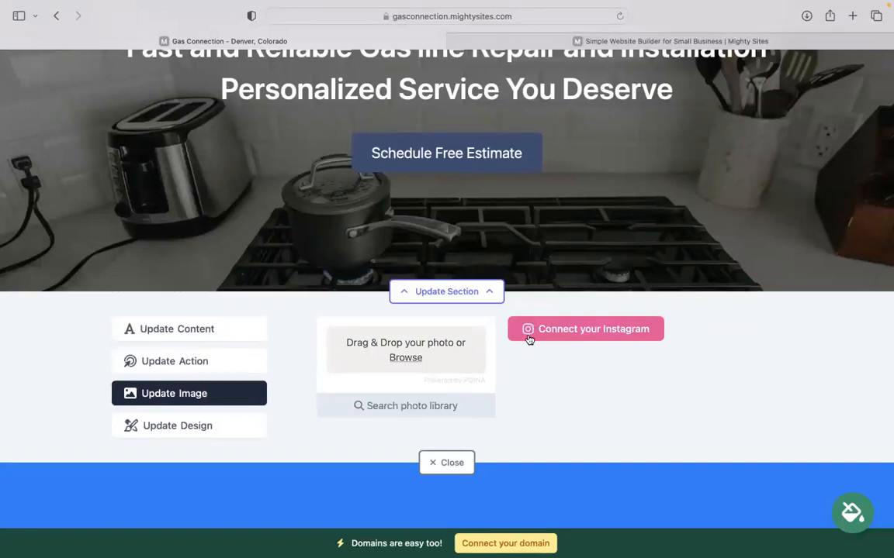
pyautogui.click(183, 357)
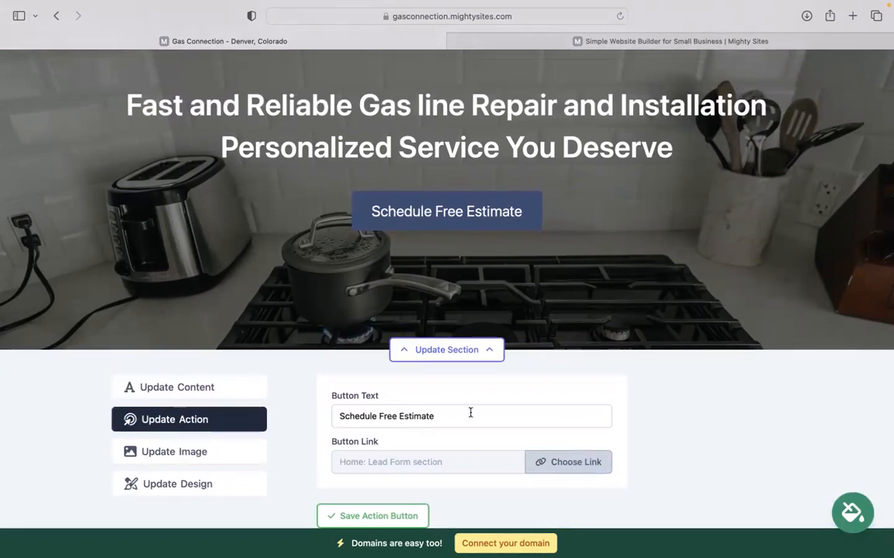
pyautogui.moveTo(443, 416); pyautogui.dragTo(295, 410)
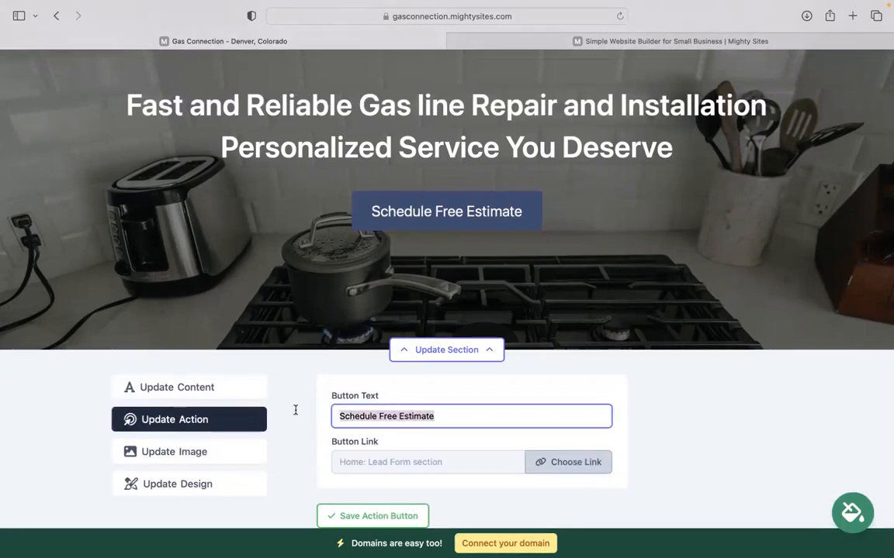
pyautogui.click(560, 463)
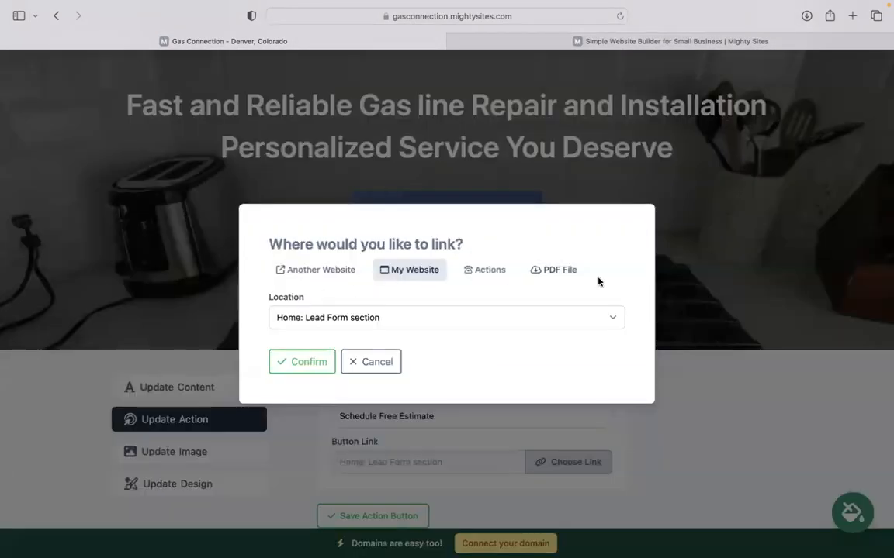
pyautogui.click(556, 270)
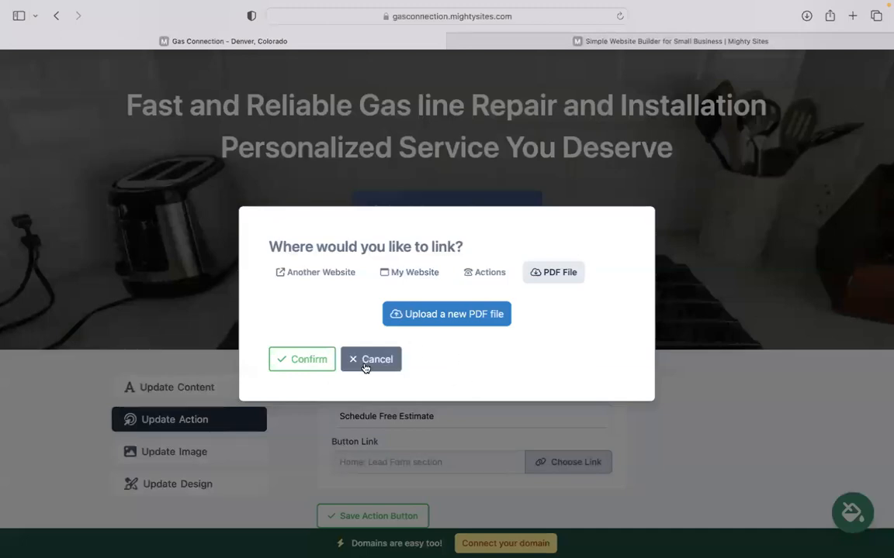
pyautogui.click(368, 361)
pyautogui.scroll(-15, 365, 367)
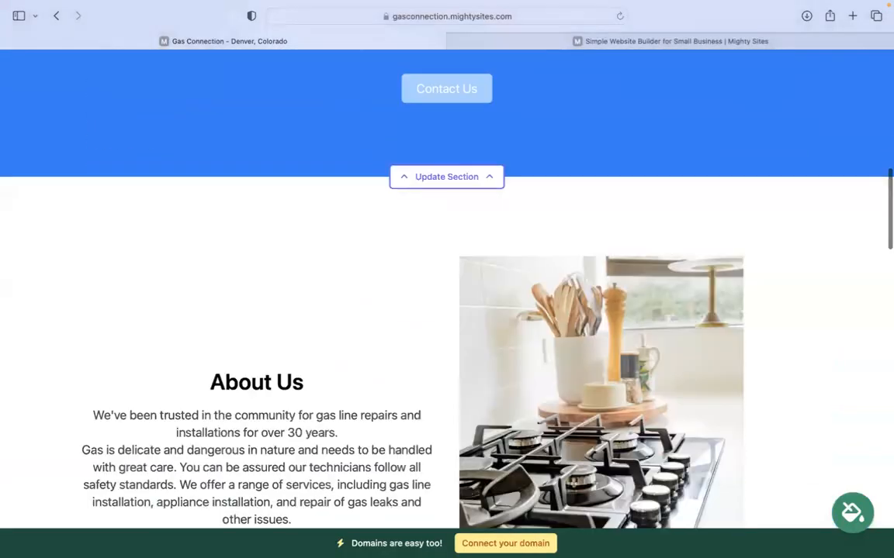
pyautogui.scroll(-15, 446, 287)
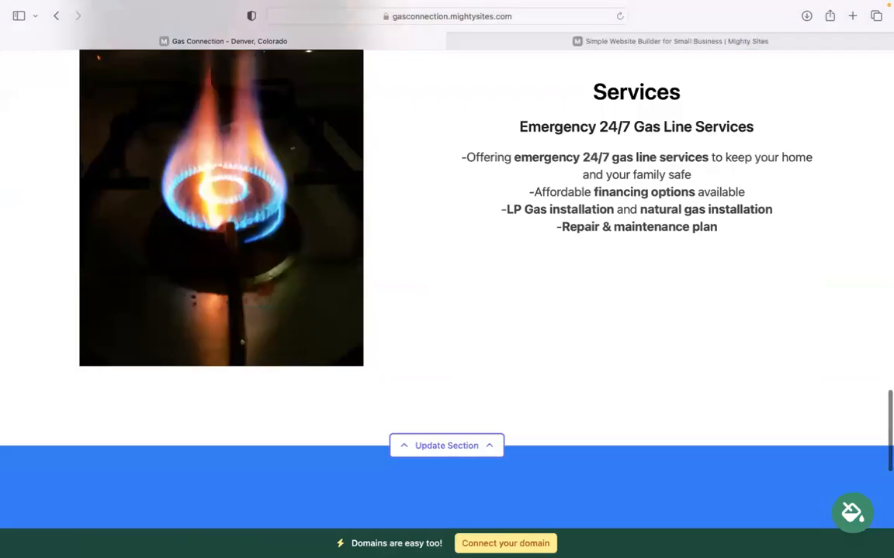
pyautogui.scroll(-2, 274, 283)
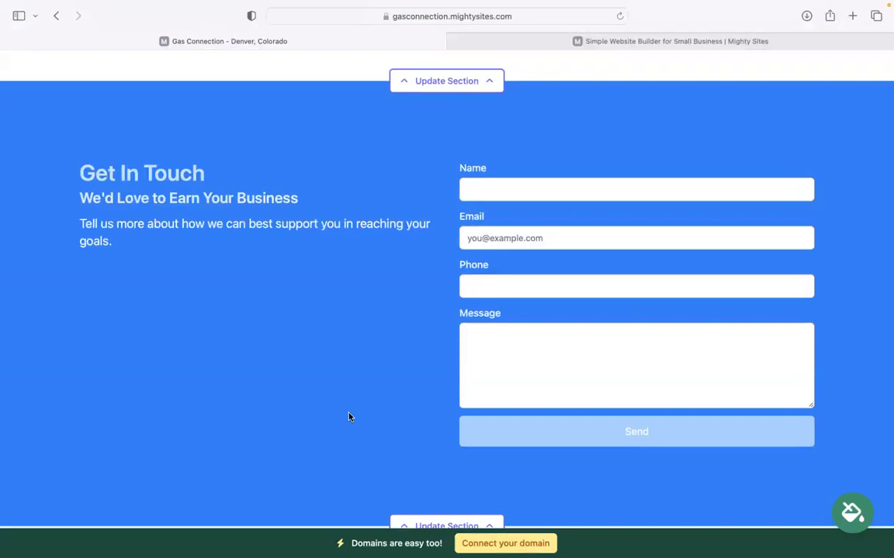
pyautogui.scroll(-5, 350, 417)
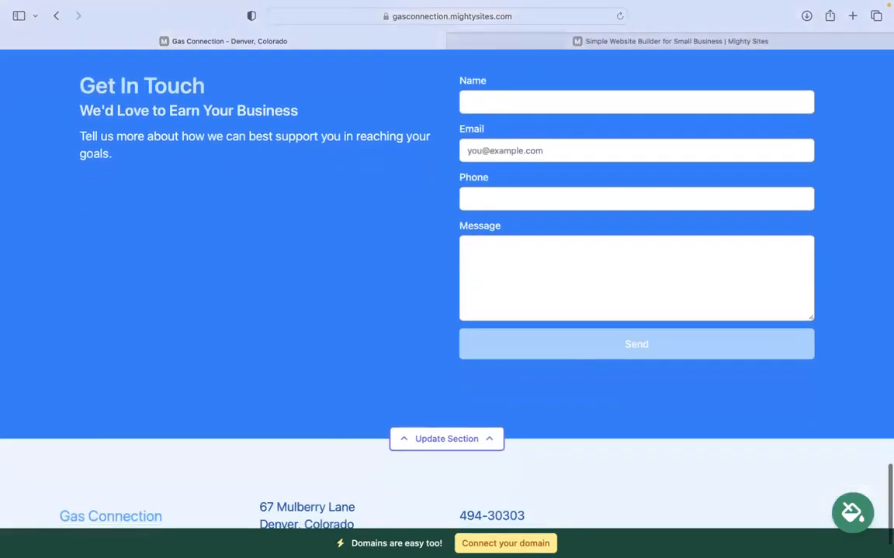
pyautogui.scroll(5, 481, 457)
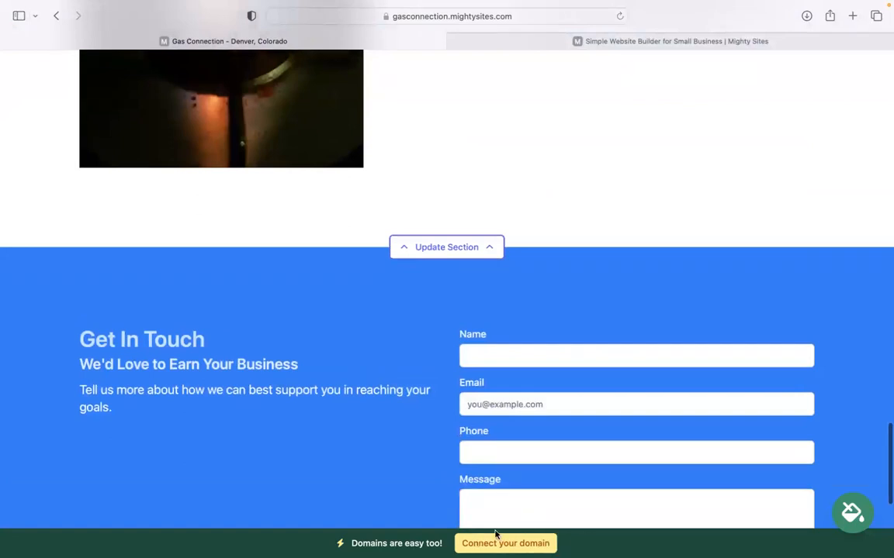
pyautogui.scroll(6, 447, 310)
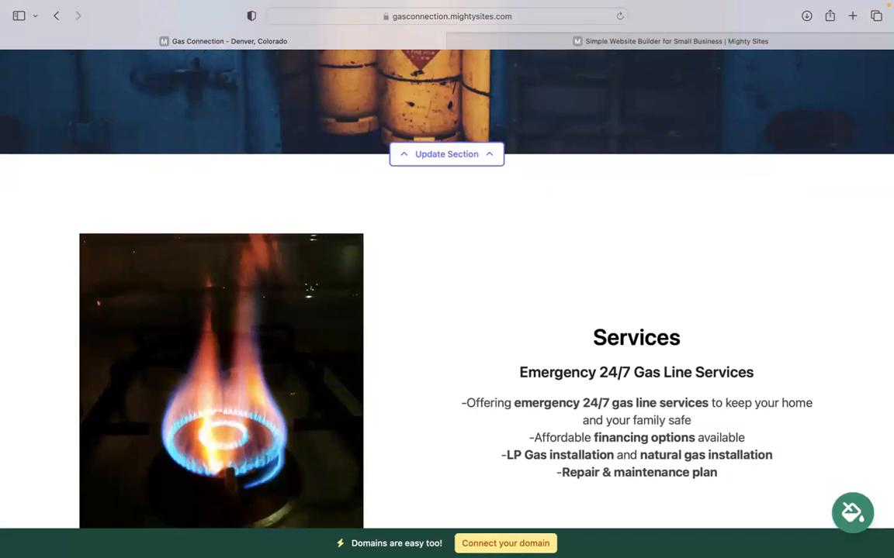
pyautogui.scroll(10, 447, 287)
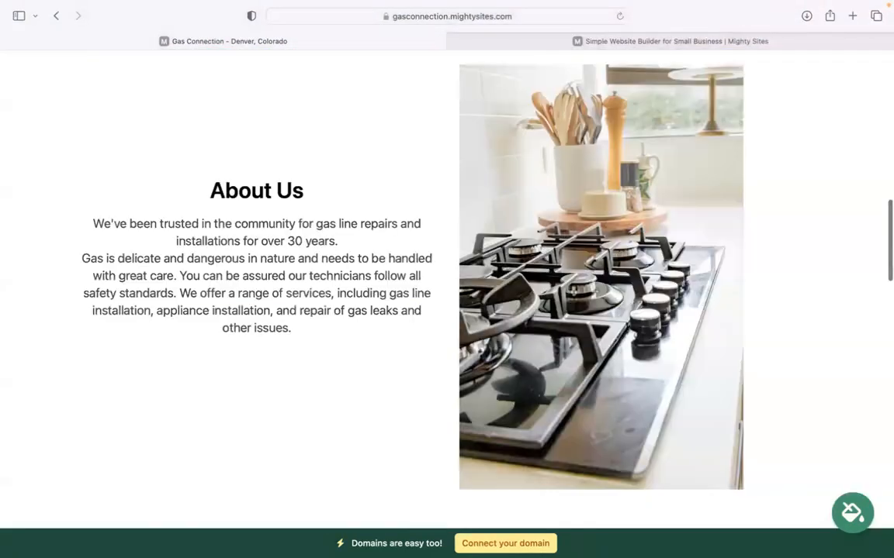
pyautogui.scroll(8, 447, 287)
pyautogui.scroll(5, 611, 539)
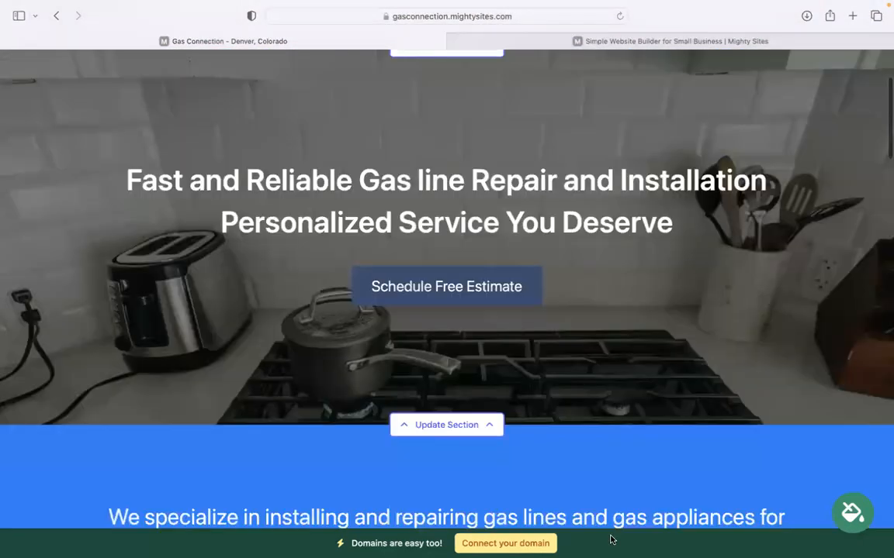
pyautogui.scroll(1, 447, 287)
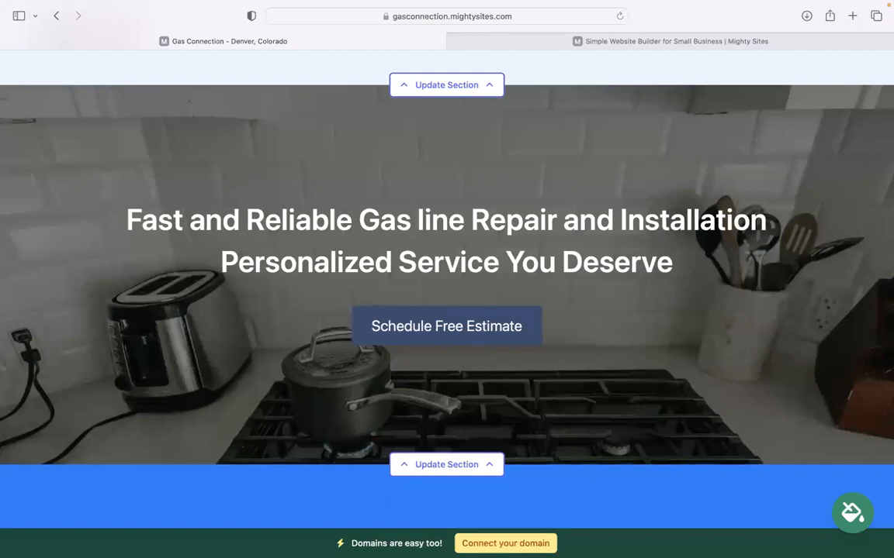
pyautogui.scroll(3, 719, 160)
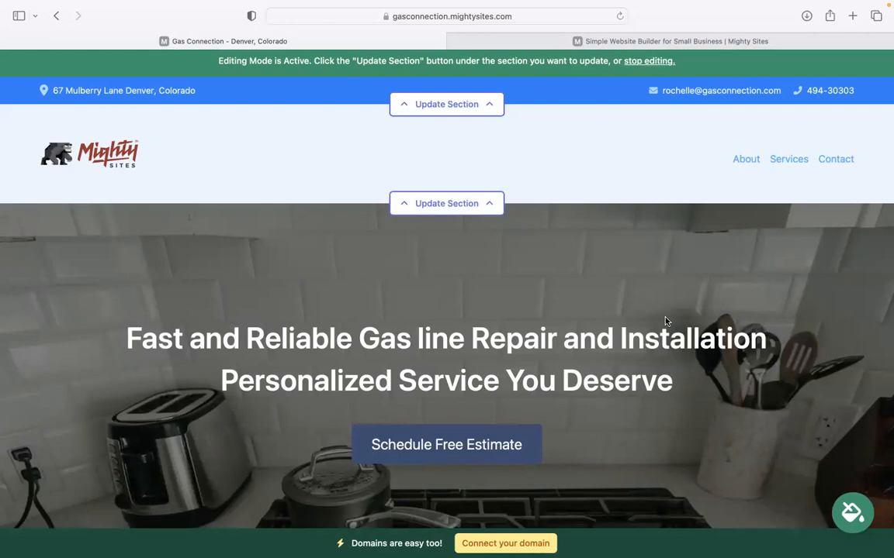
pyautogui.moveTo(665, 4)
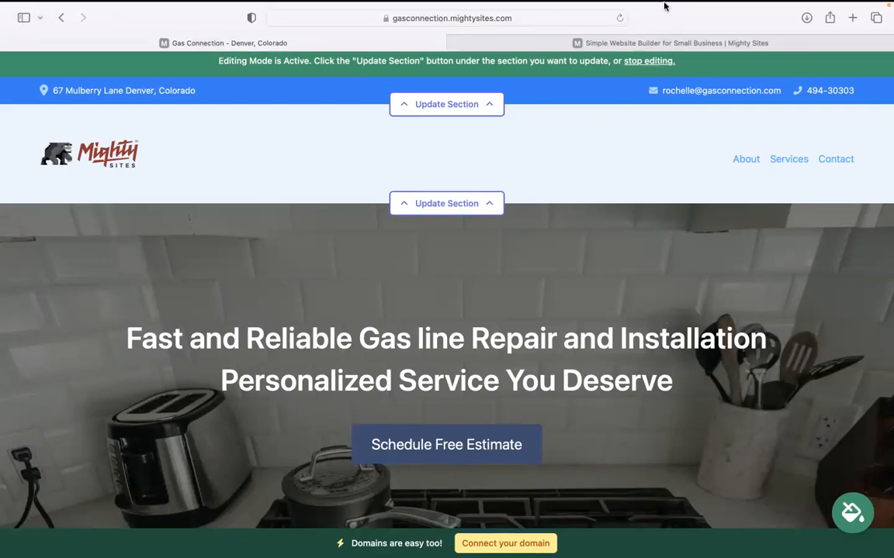